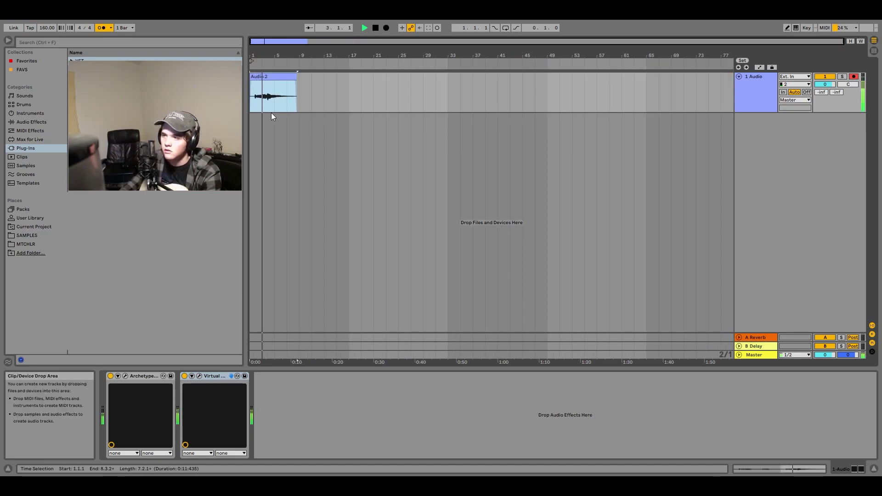
Pan the first audio track hard left to 50L and duplicate the track.
key("space")
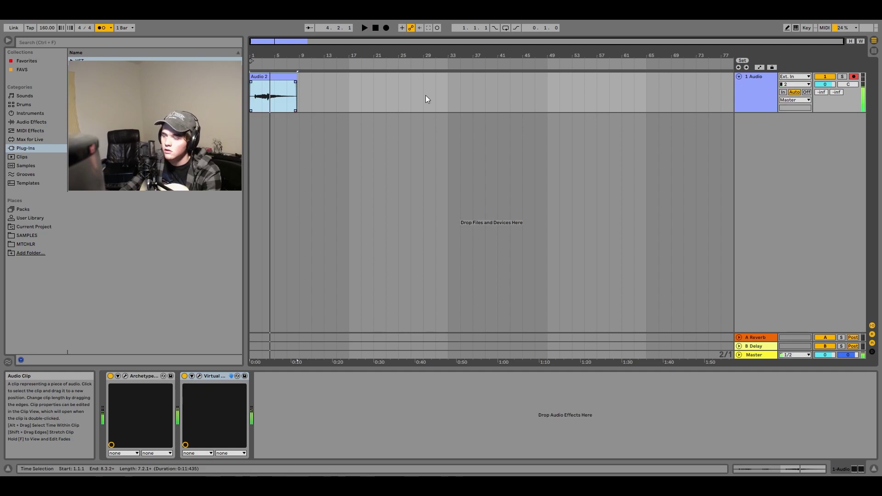
left_click_drag(847, 84, 848, 92)
right_click(783, 95)
left_click(776, 111)
key("ctrl+d")
Record a second take on the duplicated track and pan that track hard right to 50R.
left_click(387, 28)
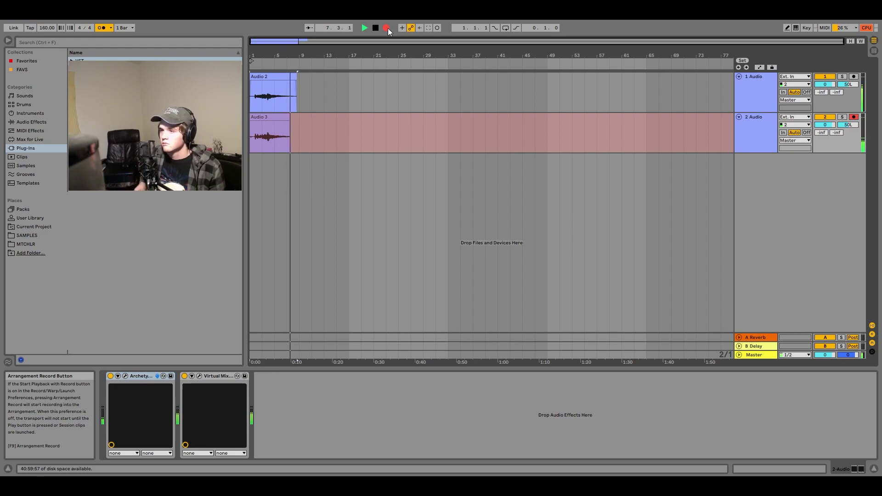
key("space")
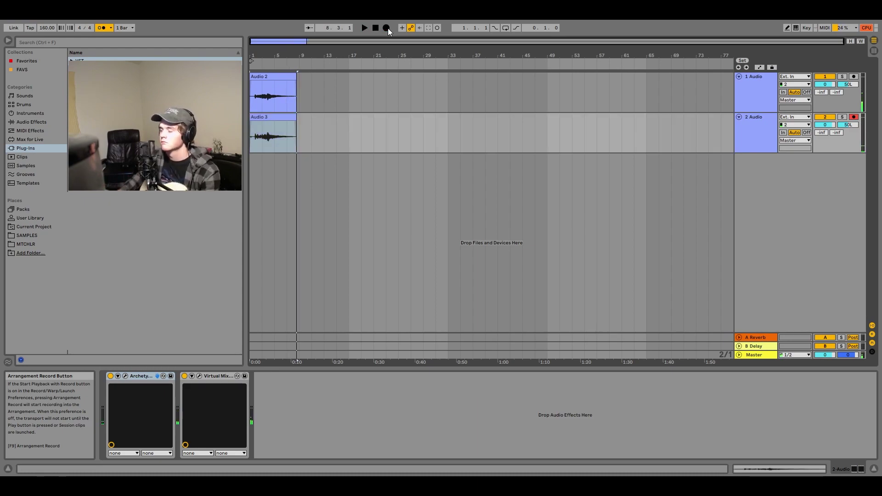
left_click_drag(849, 124, 848, 111)
Trim the silent beginnings of both recorded clips so they start together just before bar 2.
left_click(253, 118)
key("space")
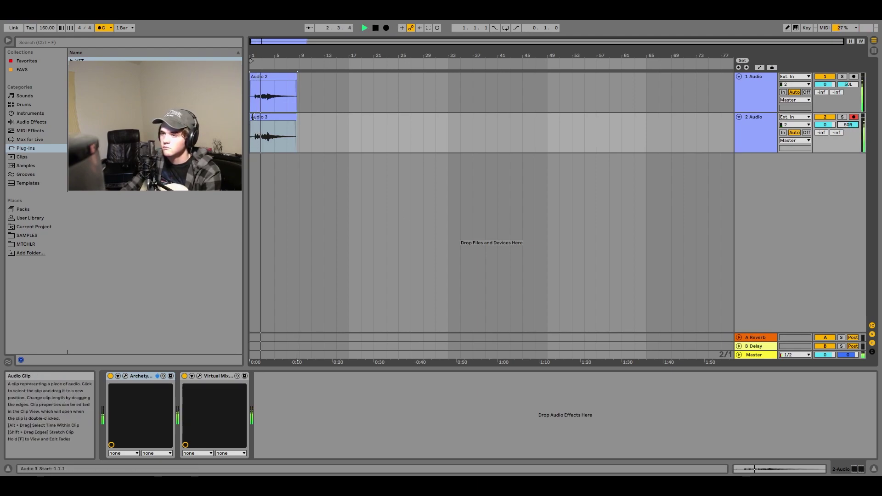
scroll(253, 117, "up", 5)
left_click(276, 133, "shift")
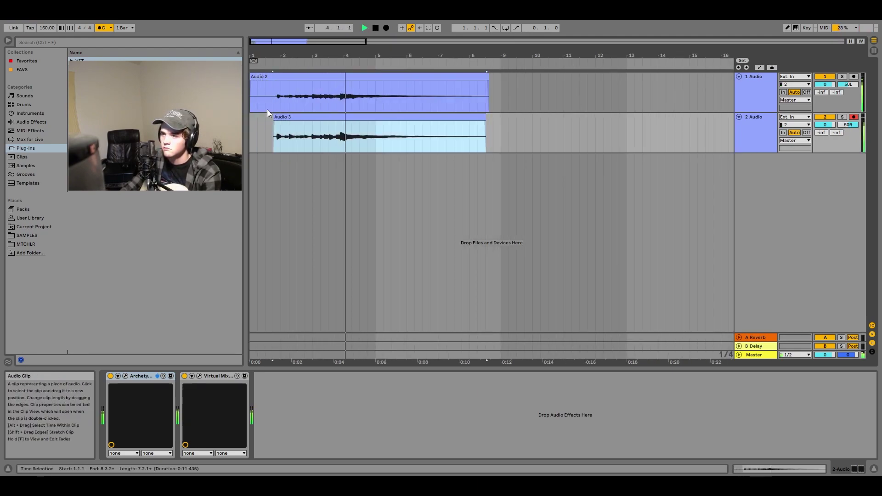
scroll(254, 123, "down", 5)
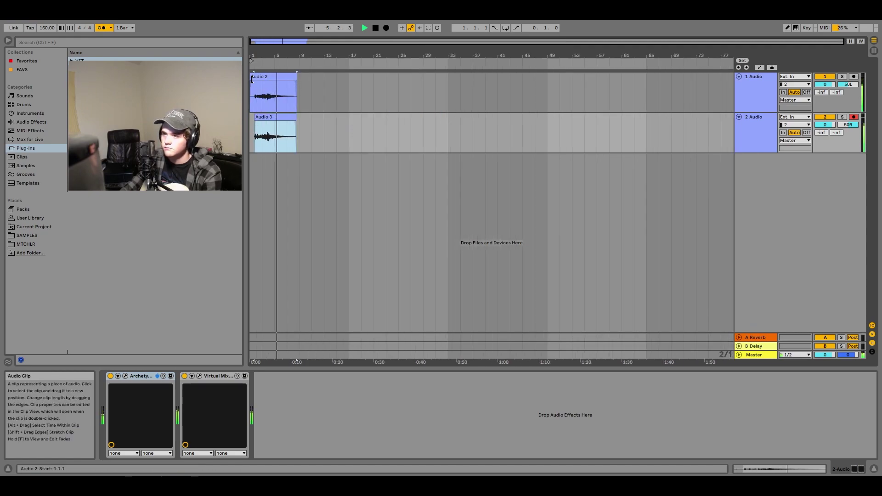
left_click(257, 96)
scroll(259, 82, "up", 3)
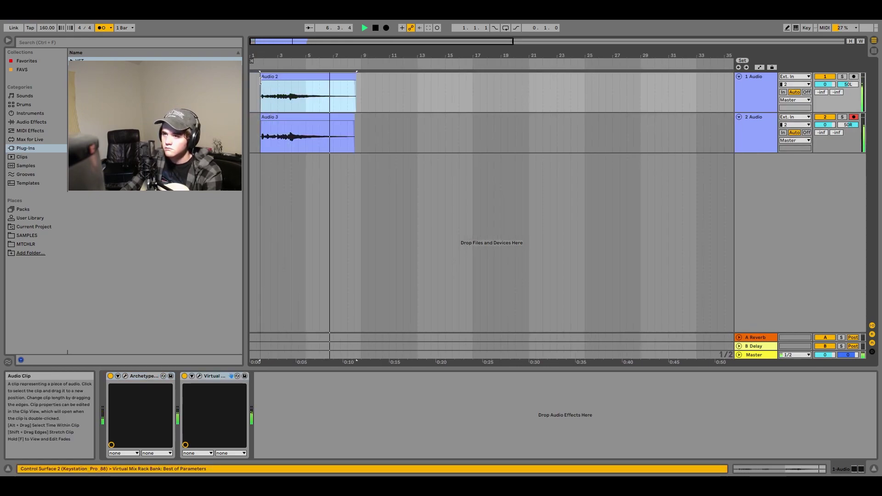
left_click(252, 115)
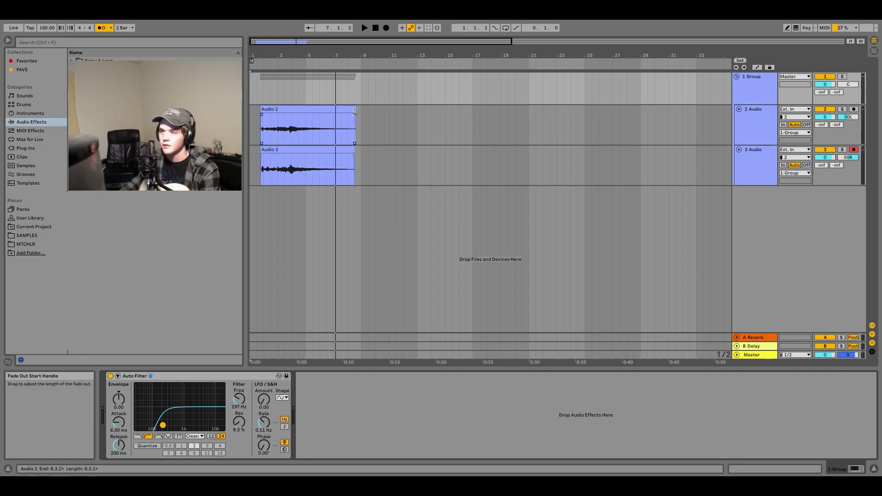
Raise the group's Auto Filter cutoff to 445 Hz with 6.6% resonance and set the tempo to 170 BPM.
left_click(345, 129)
left_click(757, 89)
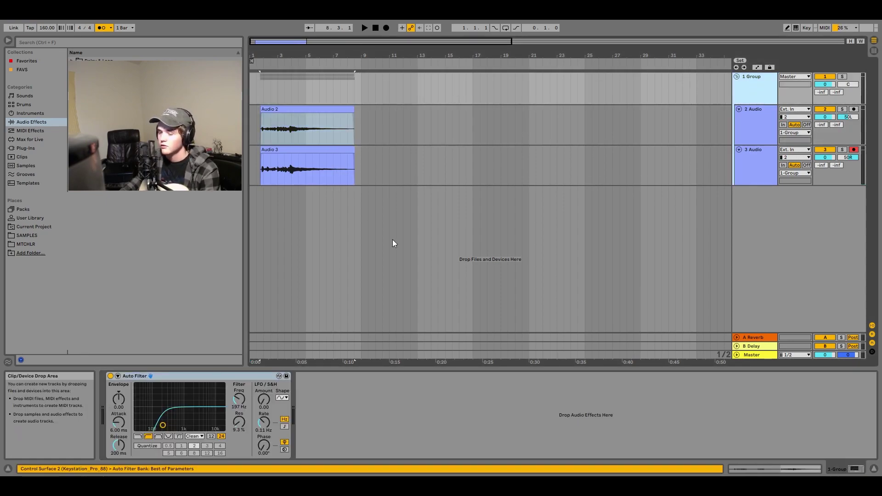
left_click_drag(163, 425, 174, 427)
left_click_drag(47, 28, 47, 23)
key("space")
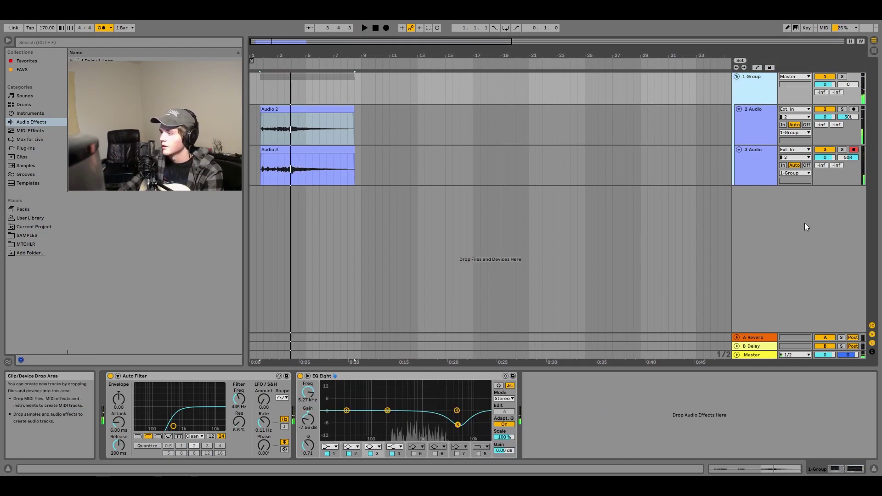
Rename the blue track group to INTRO LICK.
right_click(806, 228)
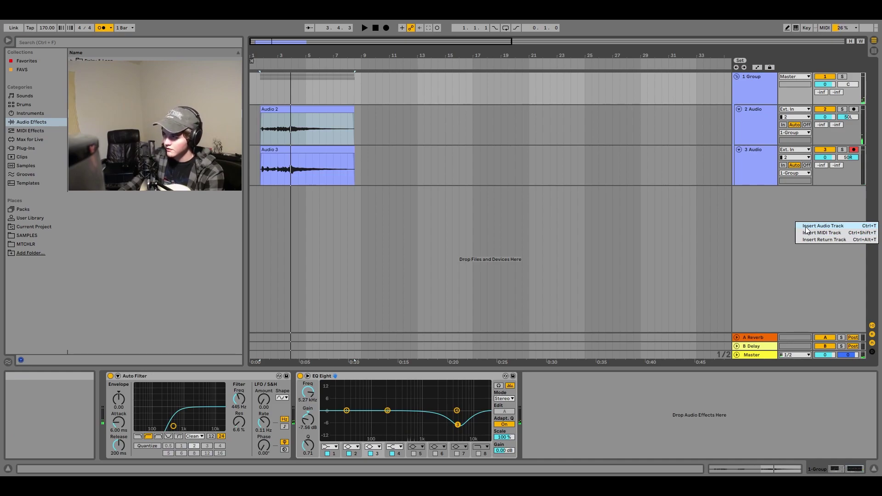
left_click(754, 90)
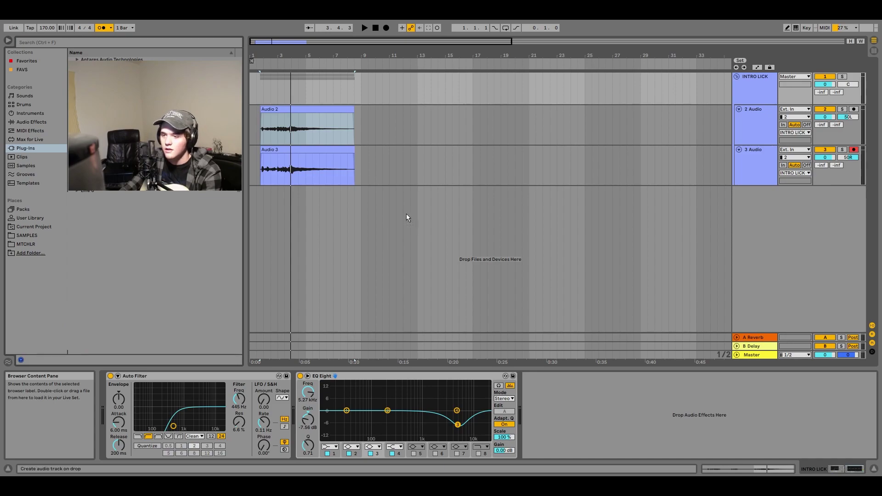
Record a take on the new purple audio track and trim the clip's start to about bar 3.
left_click(387, 29)
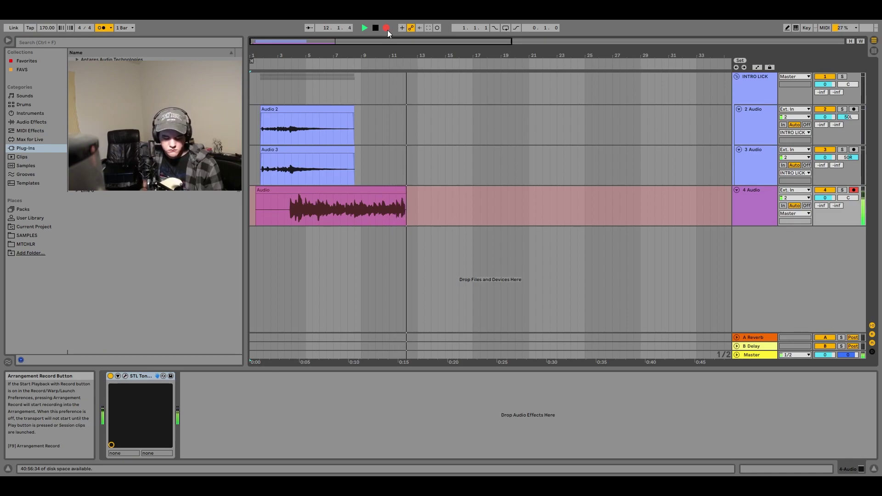
left_click(388, 28)
left_click_drag(256, 191, 278, 192)
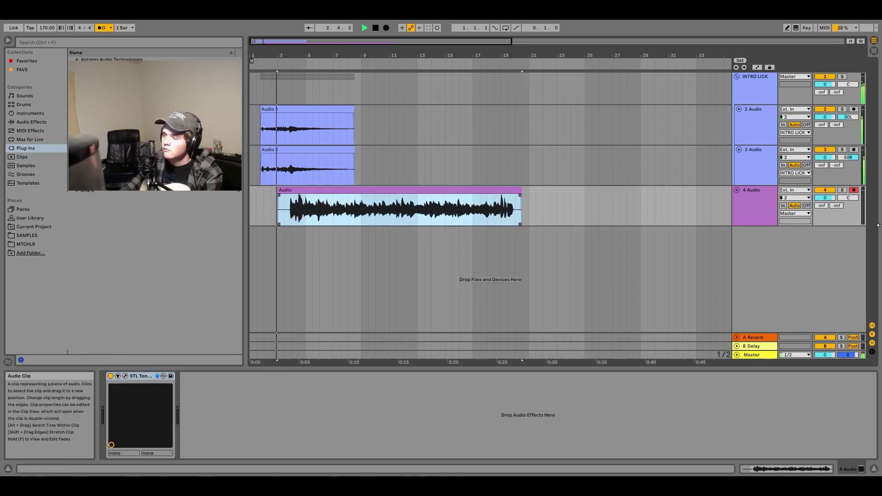
Duplicate the purple audio track, then pan the original to 50L and the copy to 50R.
right_click(754, 213)
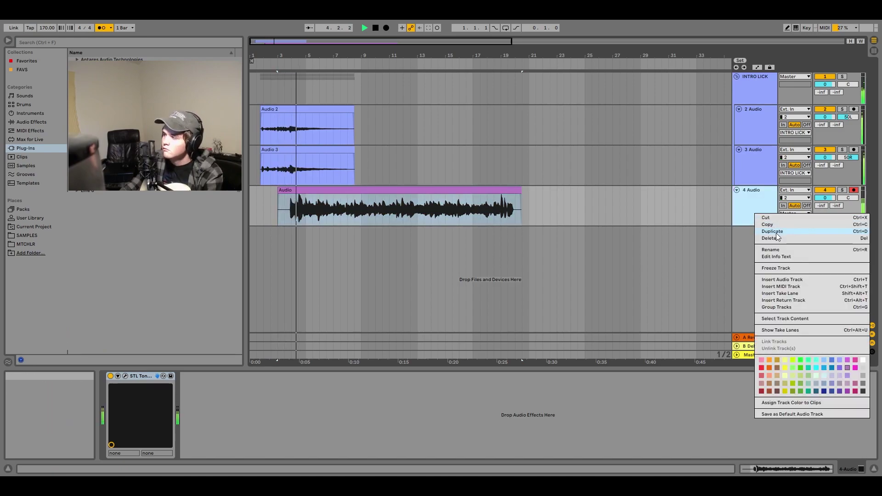
key("Escape")
key("space")
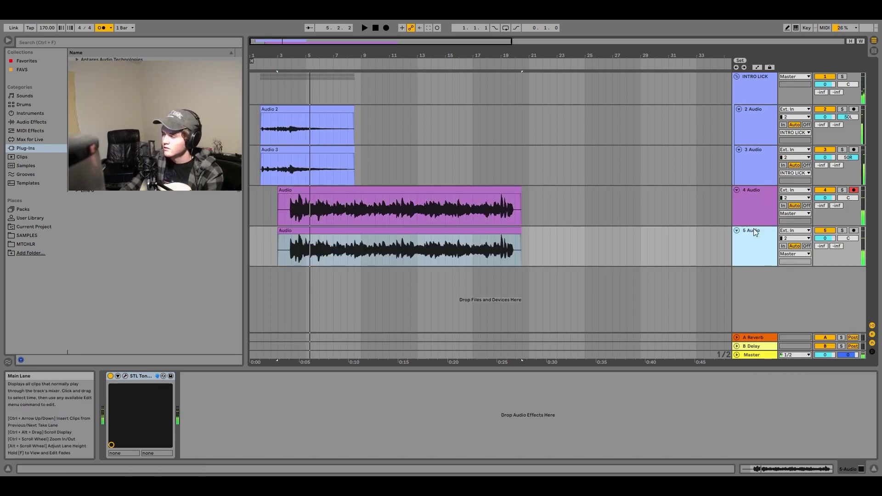
left_click_drag(848, 198, 848, 201)
left_click_drag(847, 238, 847, 234)
Arm the duplicated purple track and record a second take over its clip.
left_click(853, 231)
key("space")
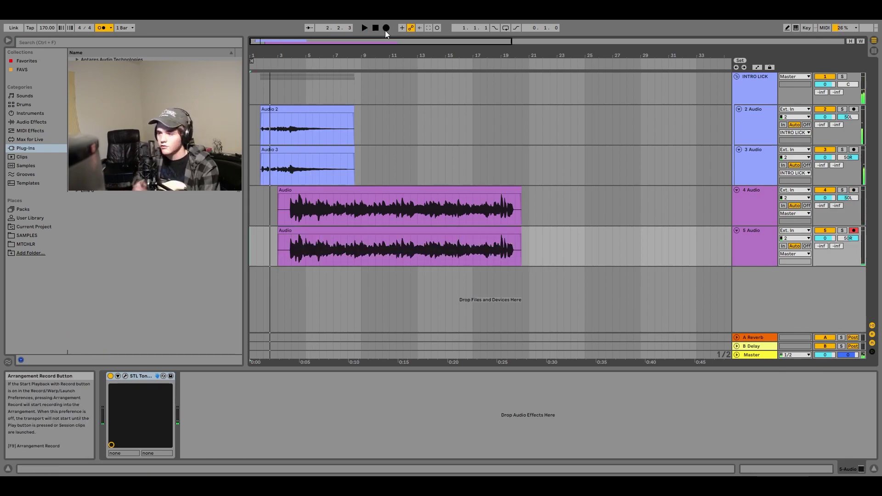
left_click(386, 28)
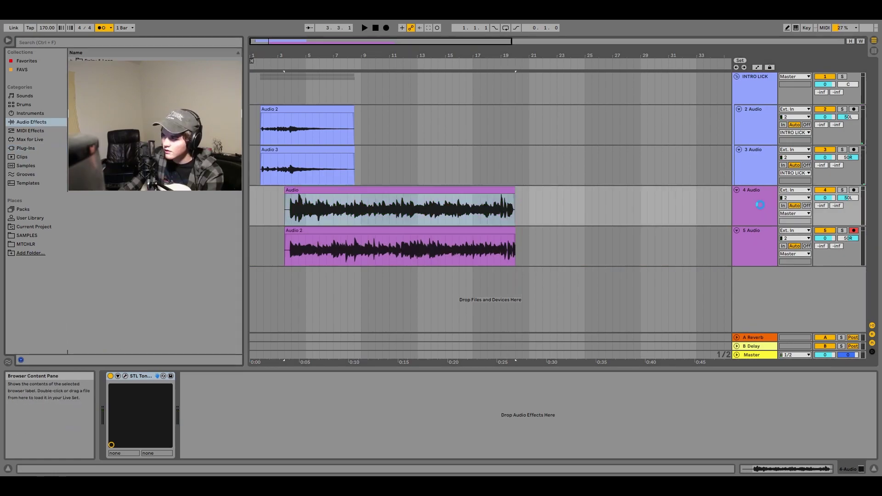
Delete the EQ Eight from the first purple track and group the two purple tracks.
left_click(270, 376)
key("Delete")
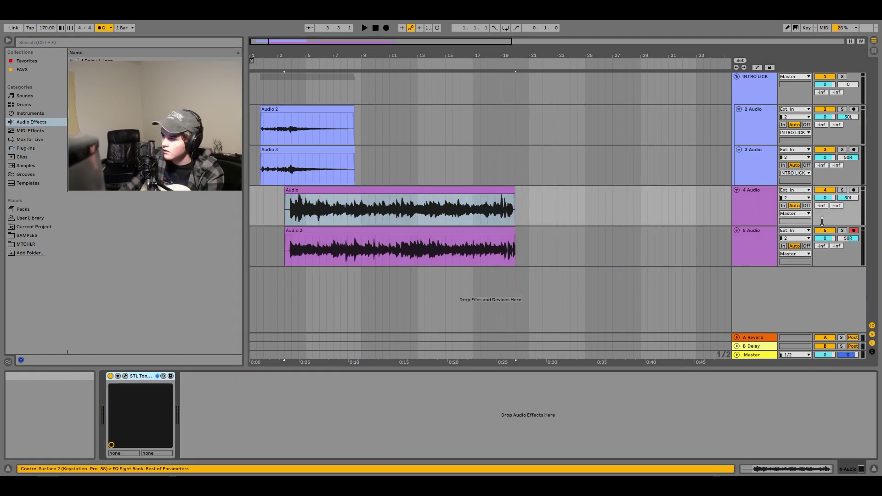
left_click(774, 241, "shift")
key("ctrl+g")
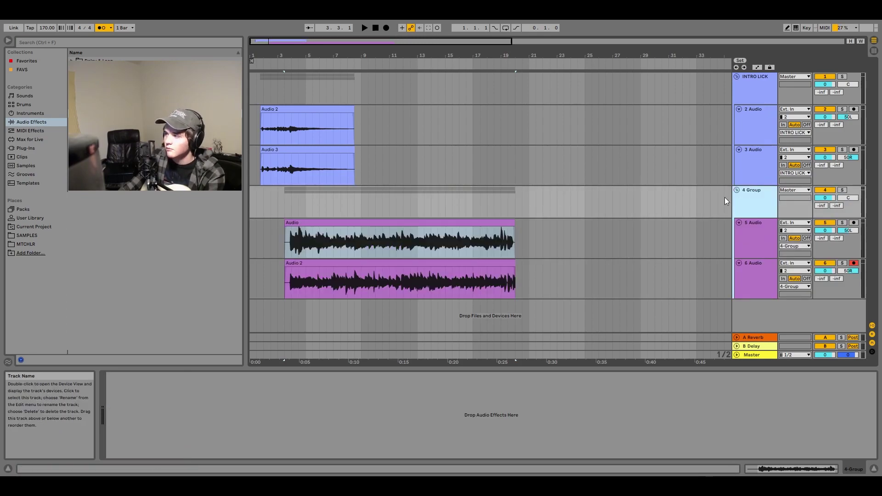
Add an EQ Eight to the purple group with a low cut, a midrange dip and a -2.36 dB high band at 5.62 kHz.
left_click_drag(105, 113, 746, 207)
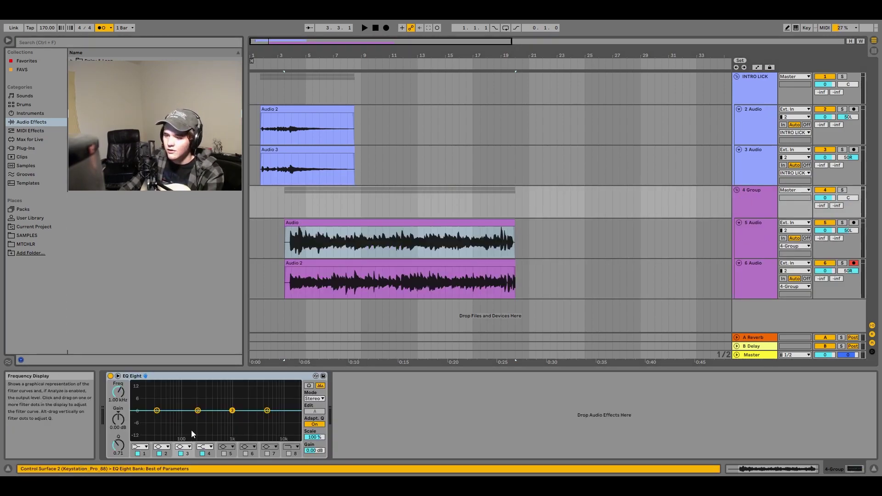
mouse_move(232, 411)
left_mouse_down()
mouse_move(235, 427)
mouse_move(227, 422)
left_mouse_up()
key("space")
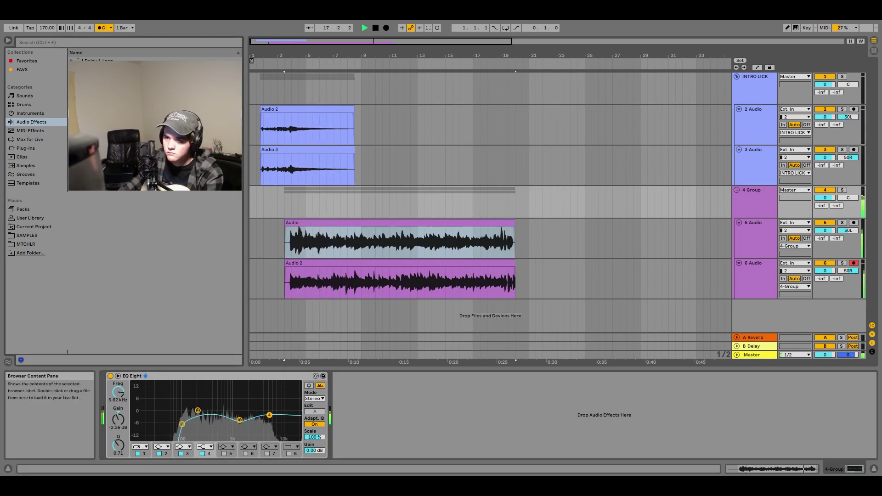
Add a second EQ Eight to the purple group and turn its band 7 into a narrow 15 dB boost.
left_click_drag(101, 113, 429, 432)
left_click(493, 454)
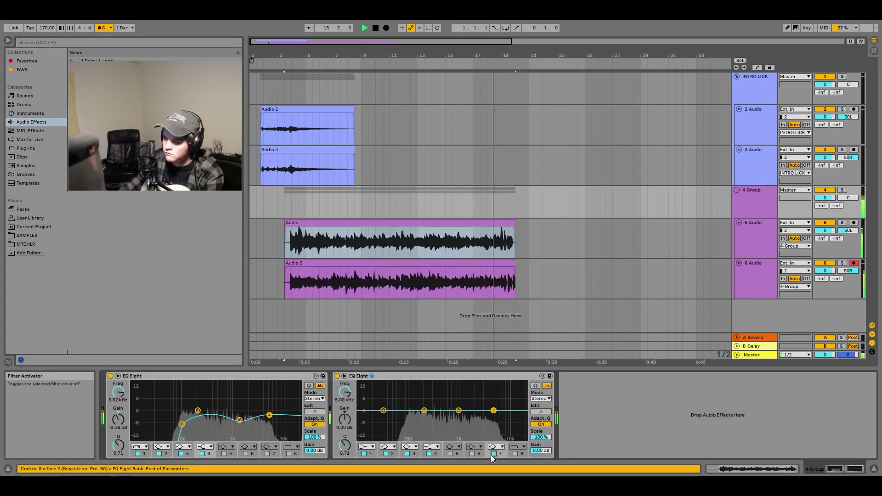
key("space")
left_click_drag(494, 410, 510, 404)
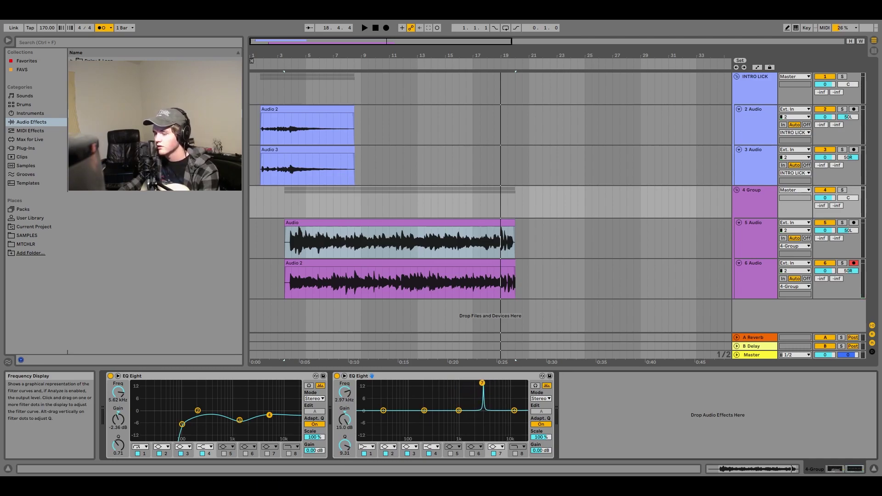
Sweep the second EQ's band 7 to 2.59 kHz, widen it and set its gain to -6.19 dB.
key("space")
left_click_drag(466, 383, 479, 384)
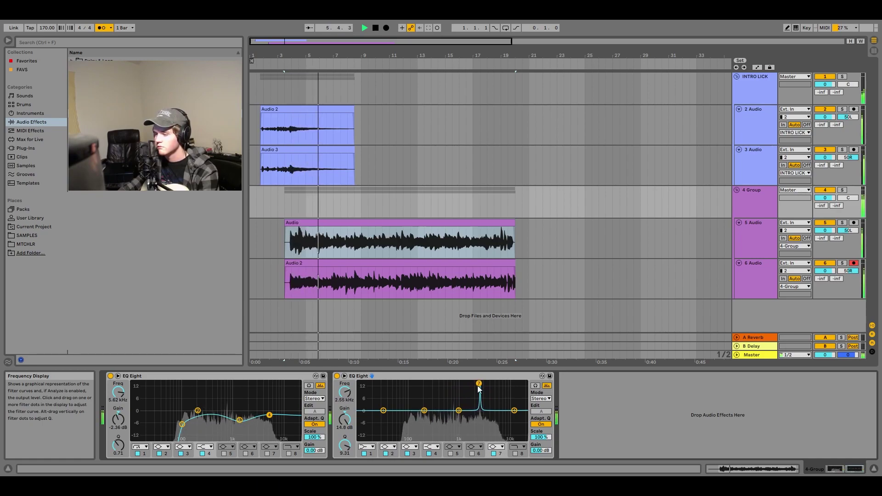
left_click_drag(348, 452, 348, 460)
left_click_drag(345, 392, 344, 452)
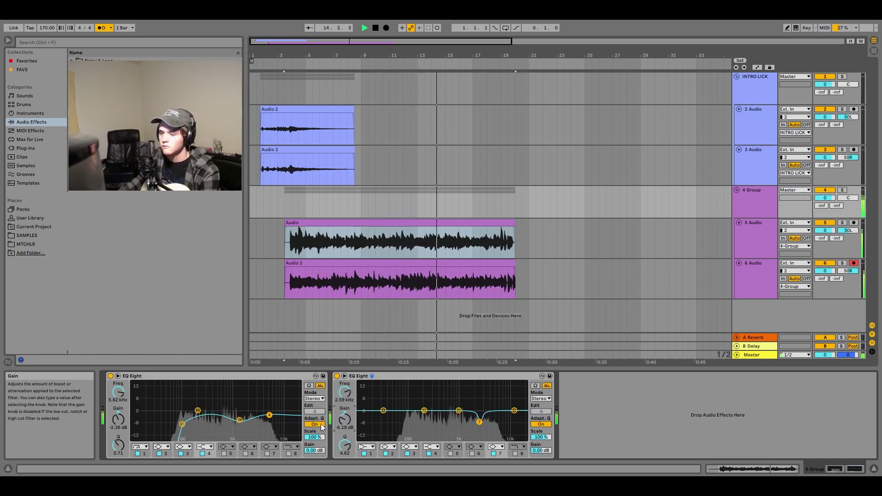
Refine the first EQ Eight by raising its low cut, easing the midrange dip and setting the high band to 6.81 kHz at -1.61 dB.
left_click_drag(239, 420, 236, 419)
left_click_drag(182, 424, 188, 423)
left_click_drag(269, 415, 274, 415)
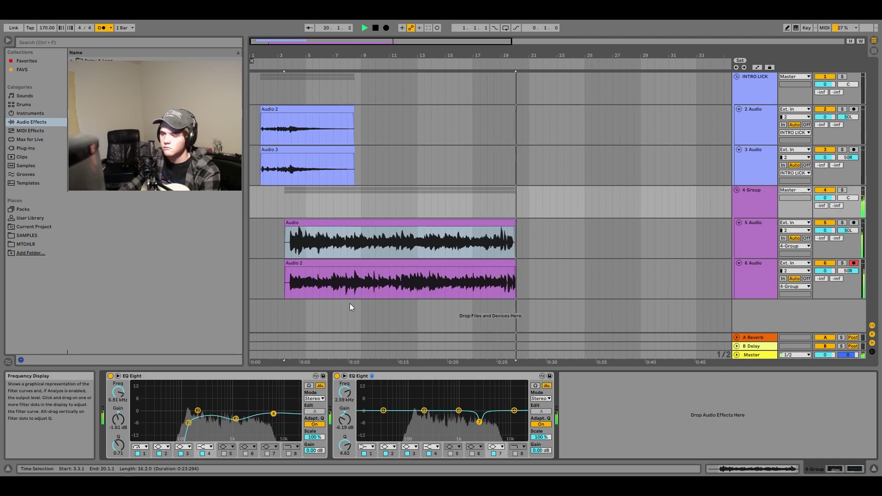
Create a new audio track below the purple group with the STL Tonality plug-in and set the insert mark at bar 3.
left_click(277, 246)
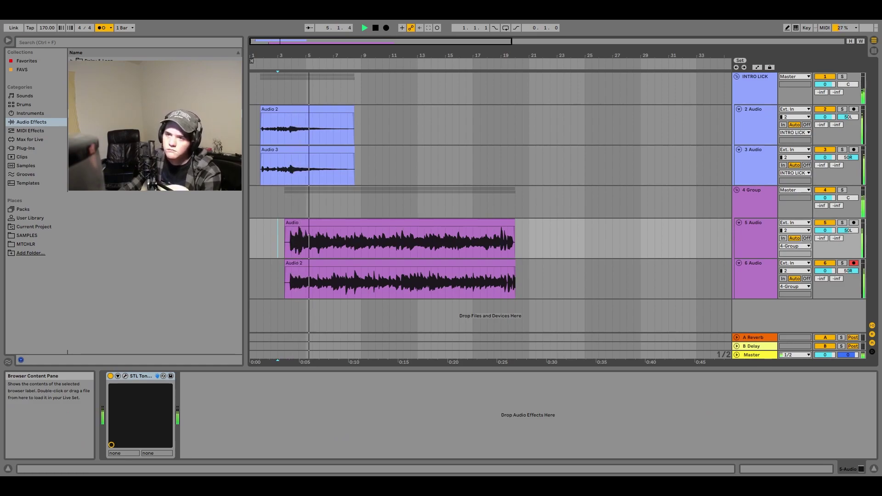
left_click(21, 148)
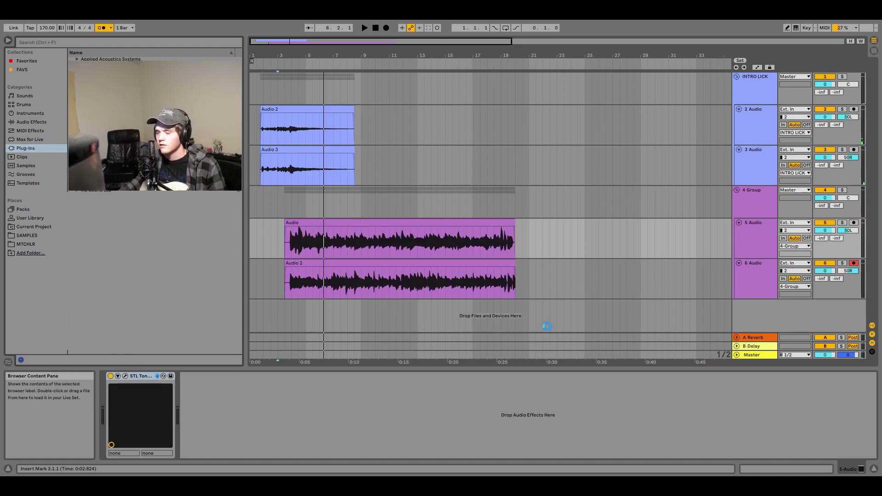
key("ctrl+t")
left_click(279, 317)
key("space")
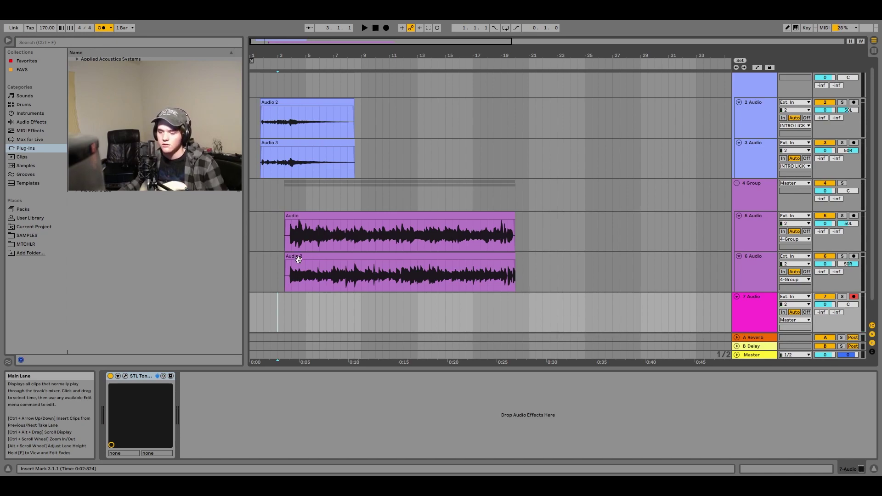
Search the plug-ins for "rc" and add the RC-20 effect to the new pink track.
left_click(34, 121)
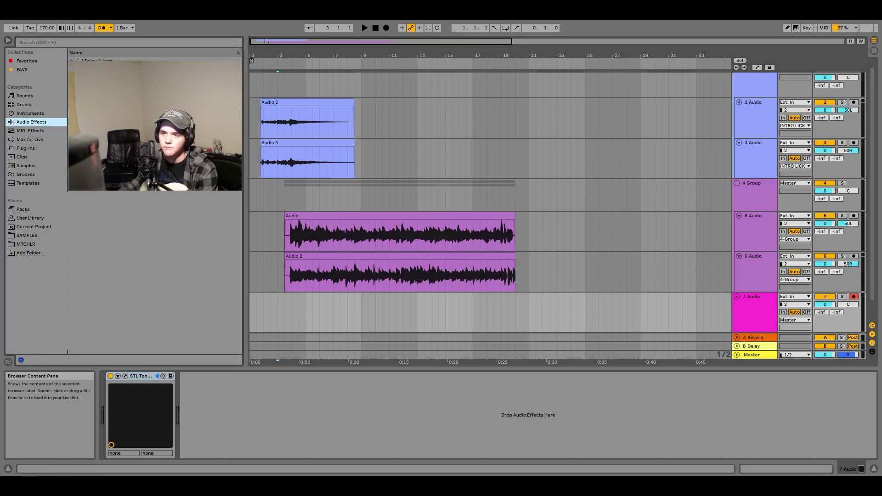
left_click(32, 147)
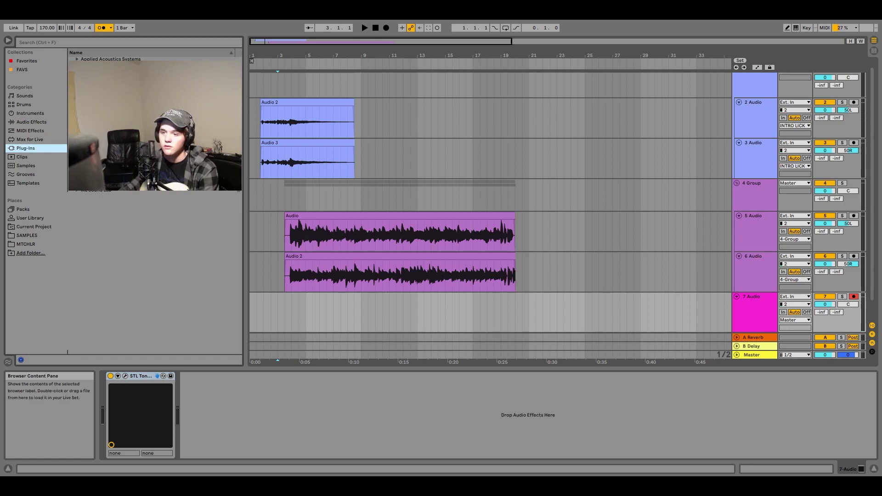
type("rc")
Record a take on the pink track from about bar 2 and trim the clip's start close to the purple clips' start.
left_click(263, 196)
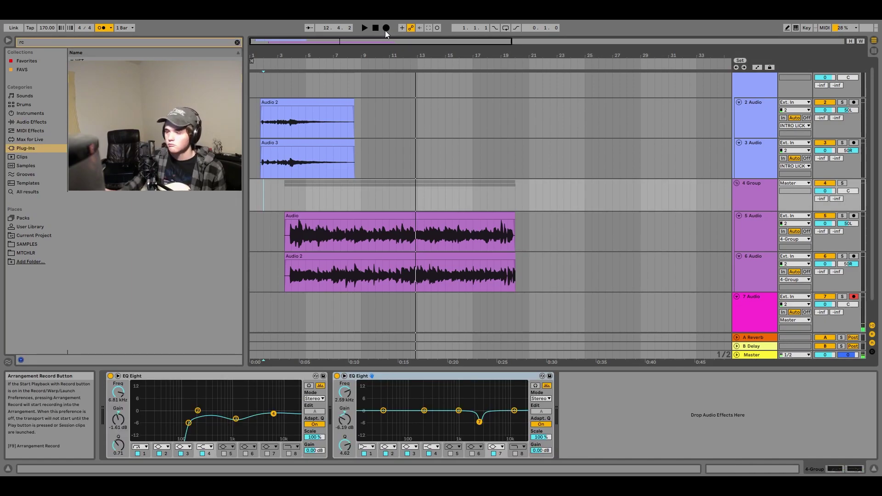
left_click(385, 30)
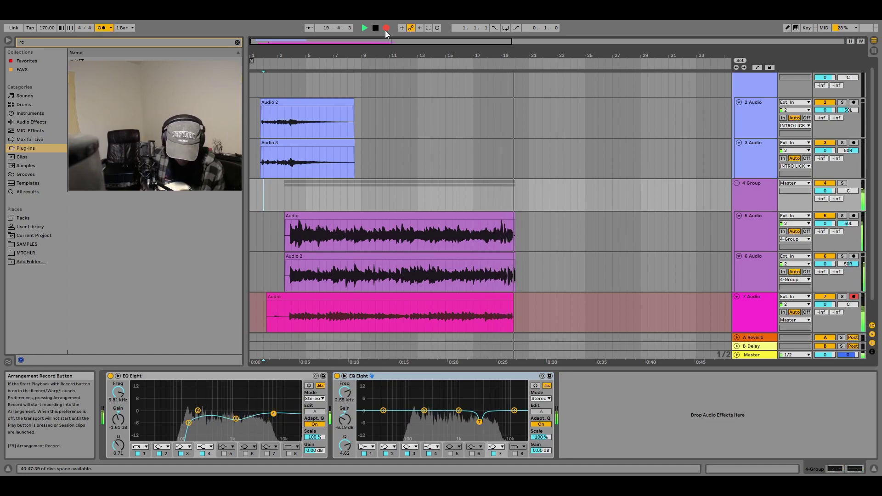
key("space")
key("space")
left_click_drag(268, 303, 289, 297)
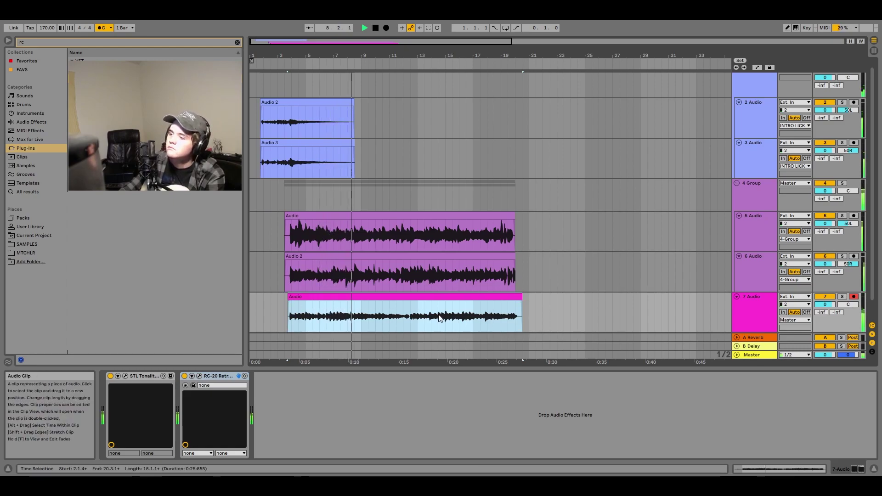
Set a band of the purple group's second EQ Eight to 202 Hz at -2.36 dB.
left_click(756, 202)
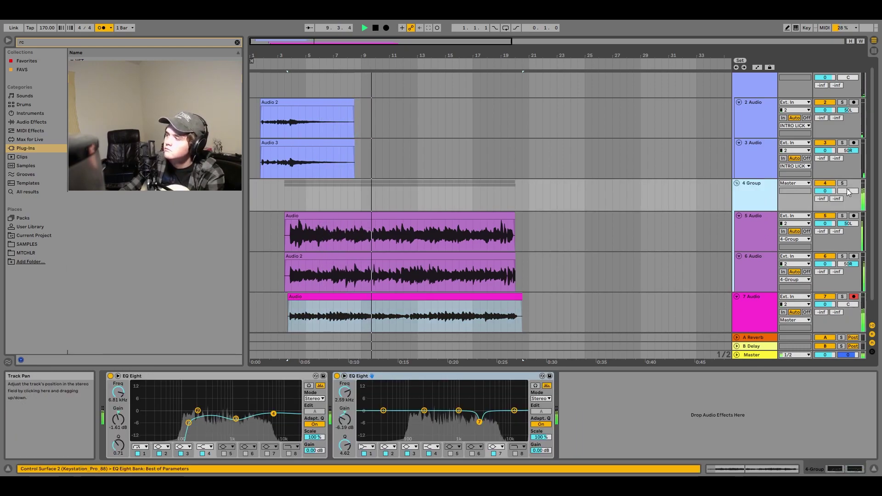
left_click_drag(458, 413, 424, 415)
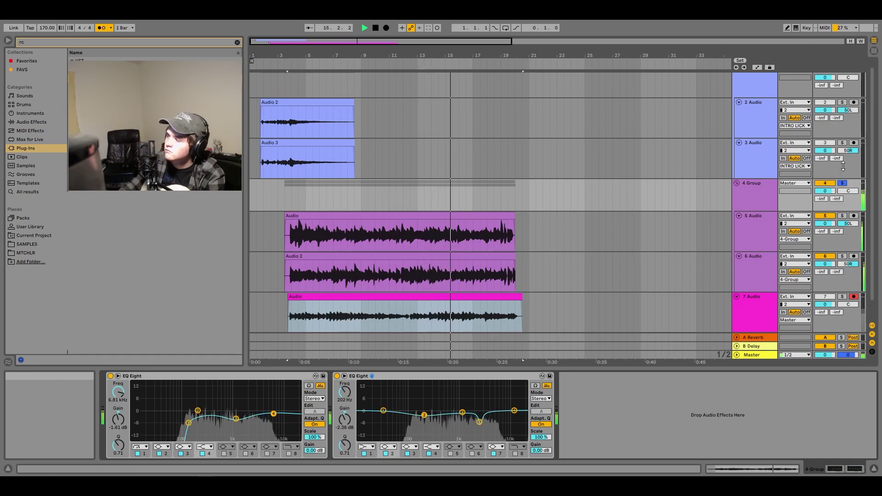
Split the pink track's clip at bar 12 and move its second half onto a new track below.
scroll(767, 301, "down", 1)
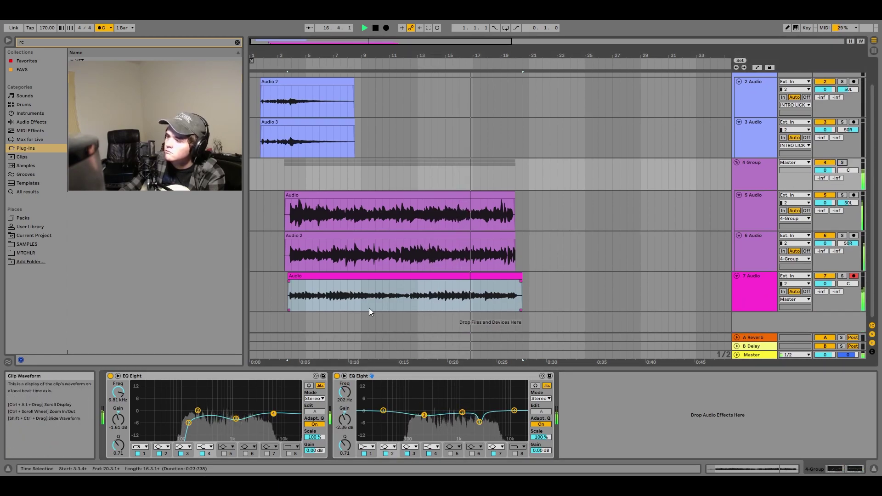
left_click(380, 301)
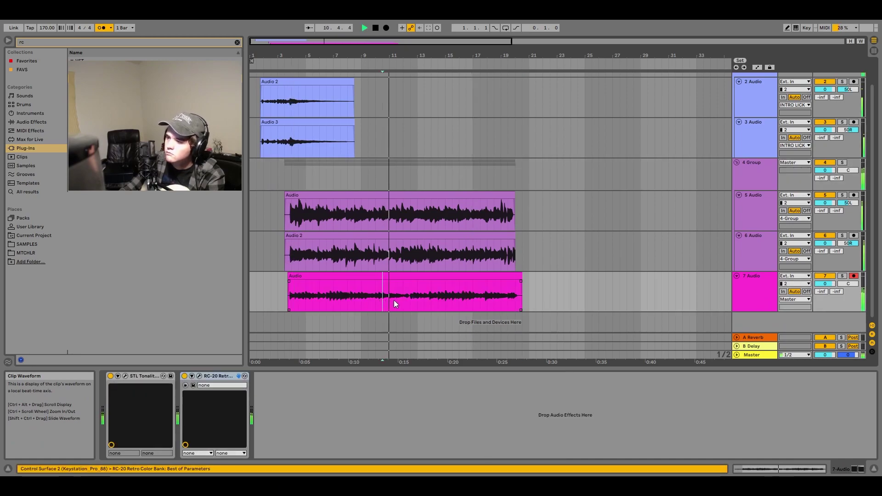
scroll(398, 301, "up", 2)
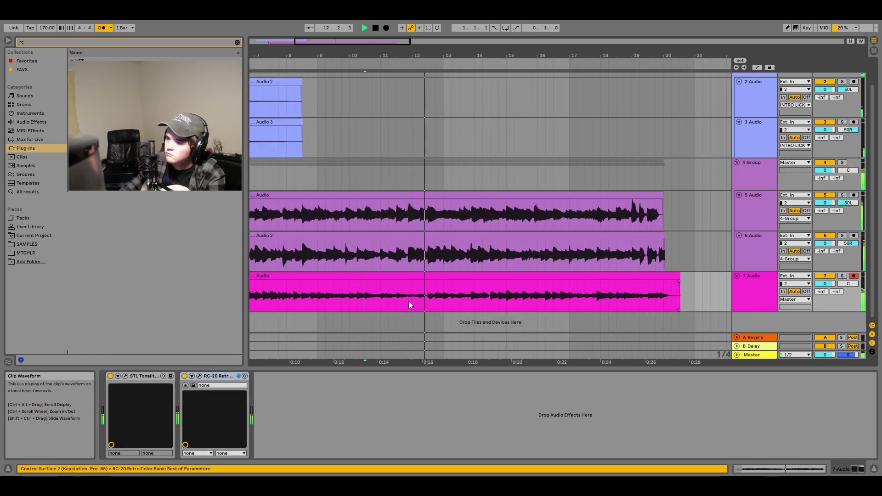
left_click(411, 301)
key("ctrl+e")
scroll(412, 302, "down", 2)
left_click_drag(426, 276, 388, 317)
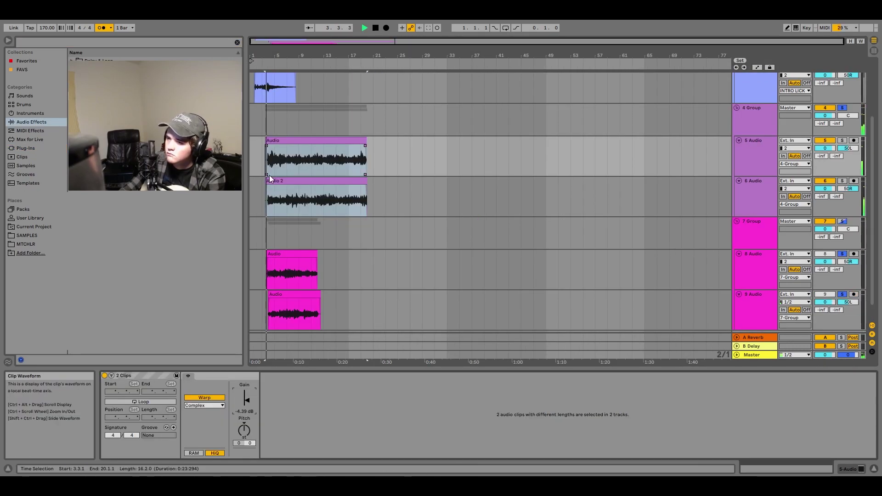
Play the arrangement from bar 1 and turn off soloing so the purple and pink groups sound together.
left_click(252, 195)
key("space")
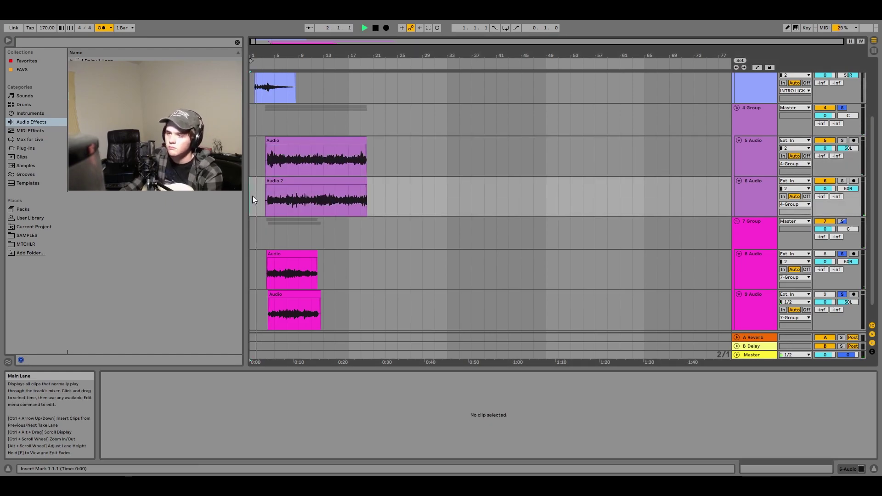
key("space")
left_click(842, 108)
left_click(842, 108)
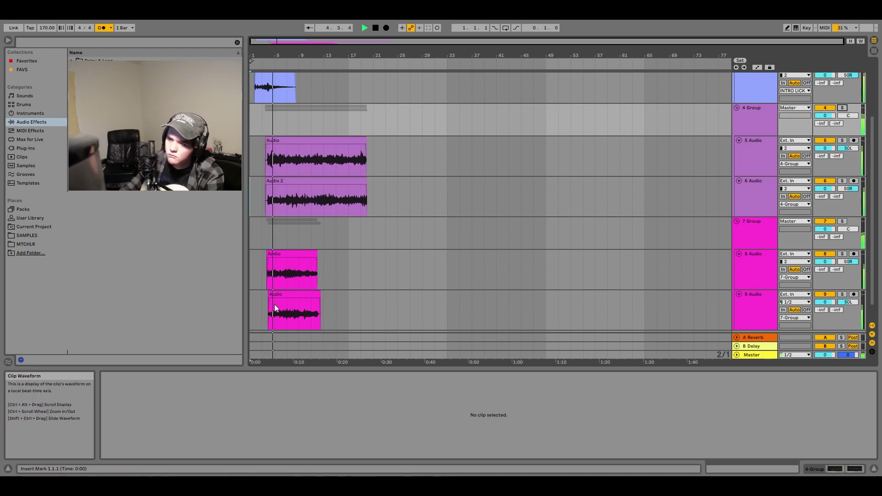
Trim the start of the lower pink clip and shift it slightly earlier to line up with the upper pink clip.
scroll(267, 303, "up", 5)
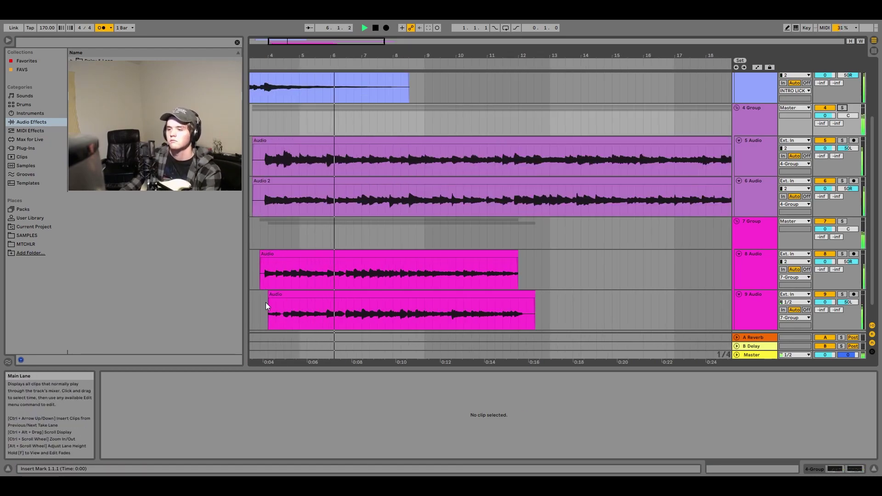
left_click(270, 294)
mouse_move(270, 294)
left_mouse_down()
mouse_move(259, 295)
mouse_move(275, 305)
left_mouse_up()
Try duplicating both pink clips directly after themselves and undo the duplication.
left_click_drag(544, 303, 296, 260)
key("ctrl+d")
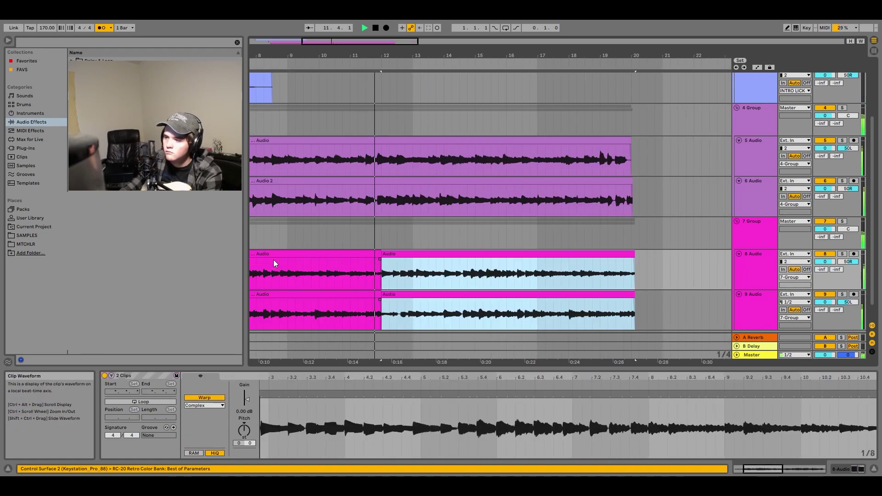
scroll(349, 301, "down", 5)
key("ctrl+z")
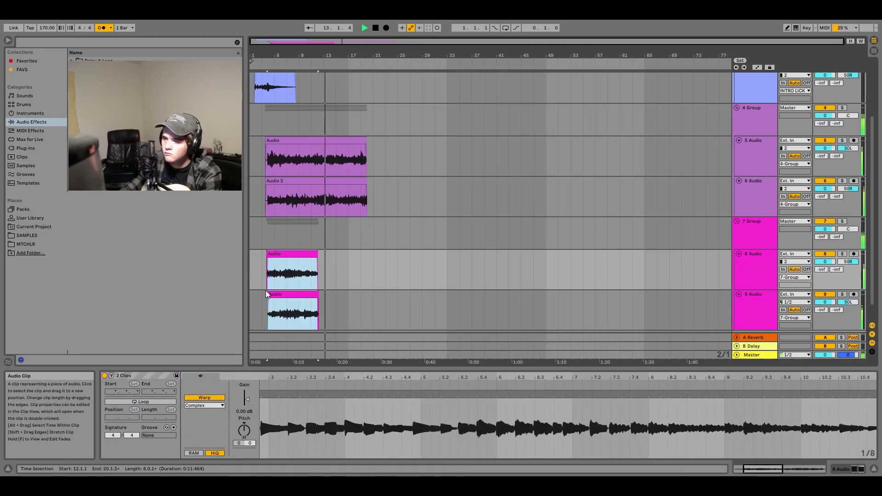
Check the alignment of the pink clips' starts and duplicate both clips from bar 12 to about bar 20.
left_click(267, 318)
scroll(267, 319, "up", 6)
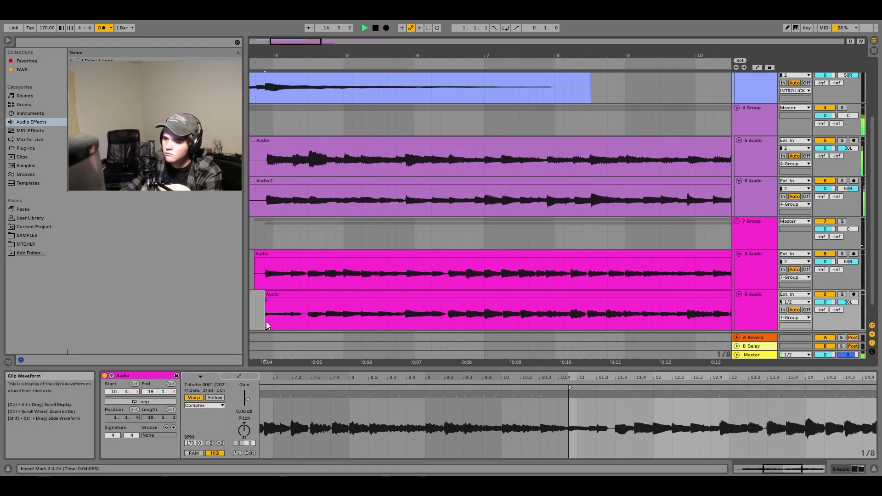
scroll(270, 321, "down", 3)
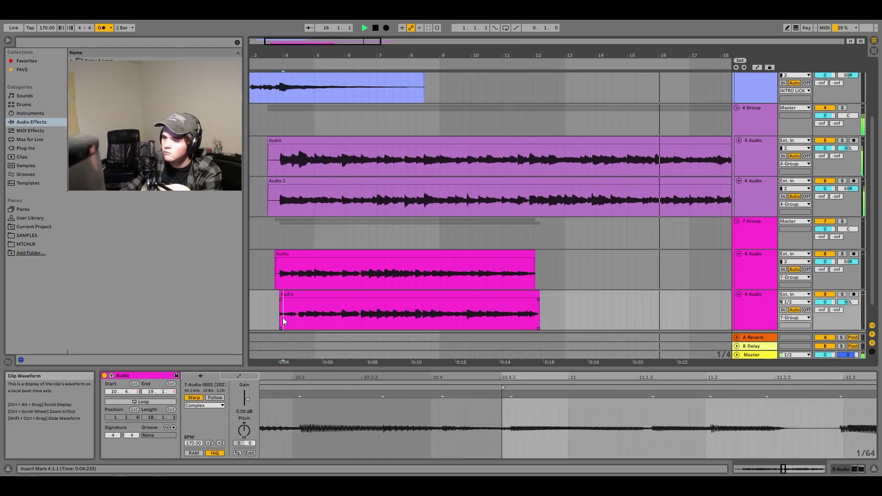
left_click_drag(282, 318, 530, 280)
key("ctrl+d")
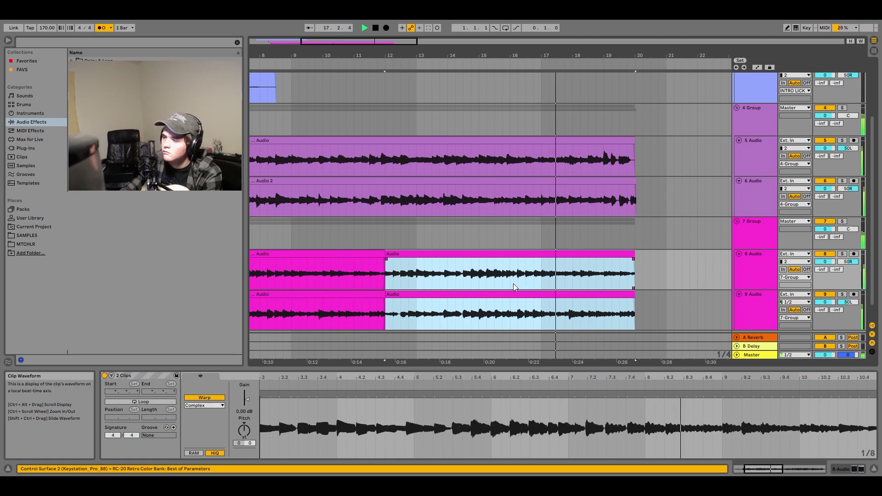
Insert a new audio track below the pink group, set its input channel to 2 and arm it for recording.
scroll(513, 280, "down", 6)
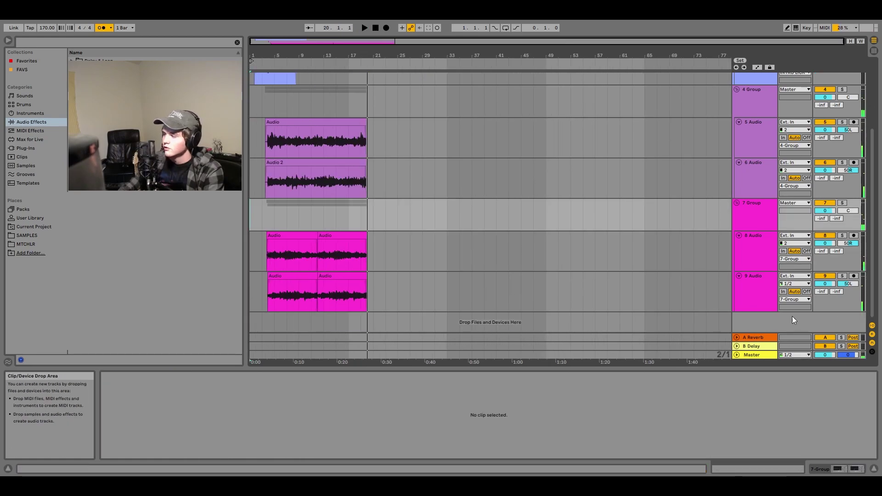
right_click(793, 316)
left_click(793, 324)
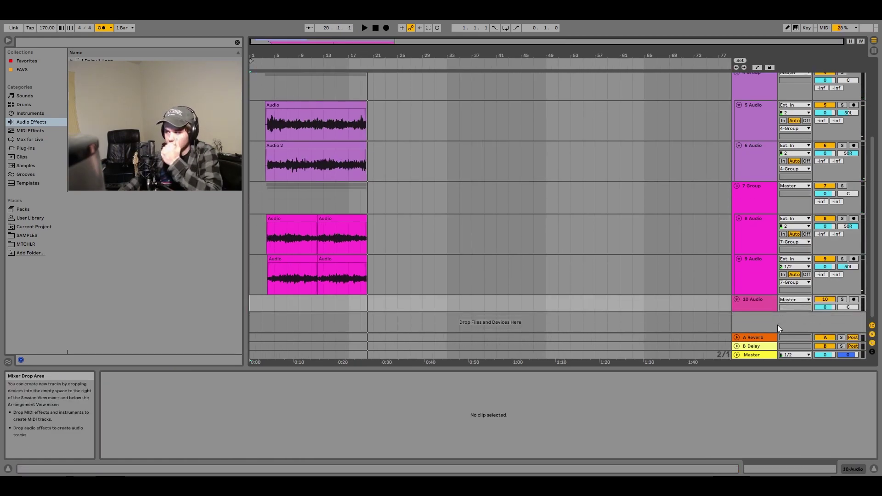
left_click_drag(762, 313, 762, 333)
left_click(791, 307)
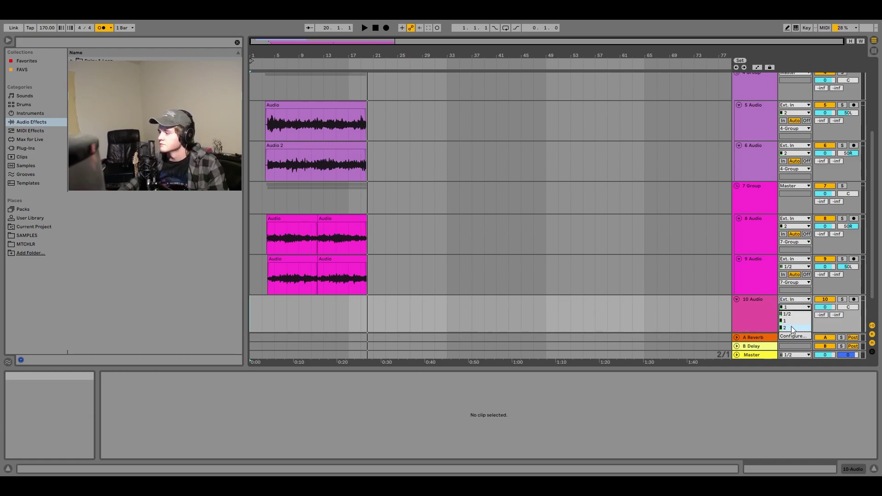
left_click(788, 328)
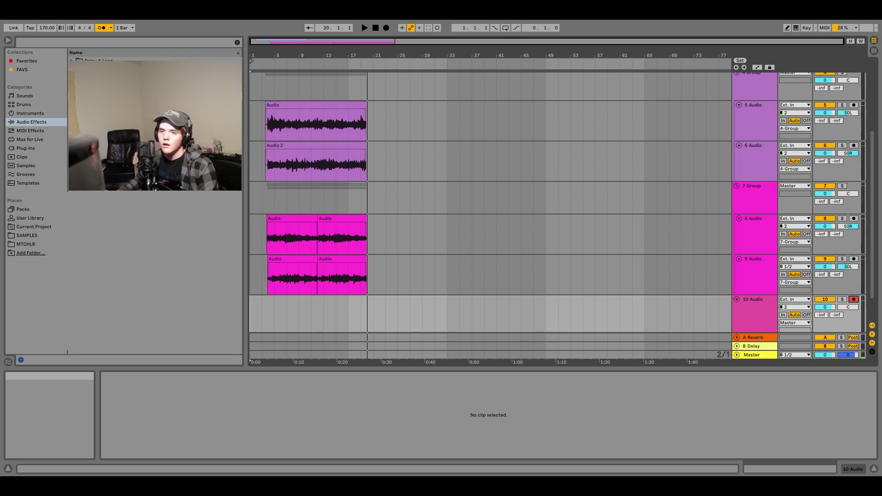
Add the Amplifikation 360 plug-in to the new track and load its POP PUNK BASS preset.
left_click(26, 148)
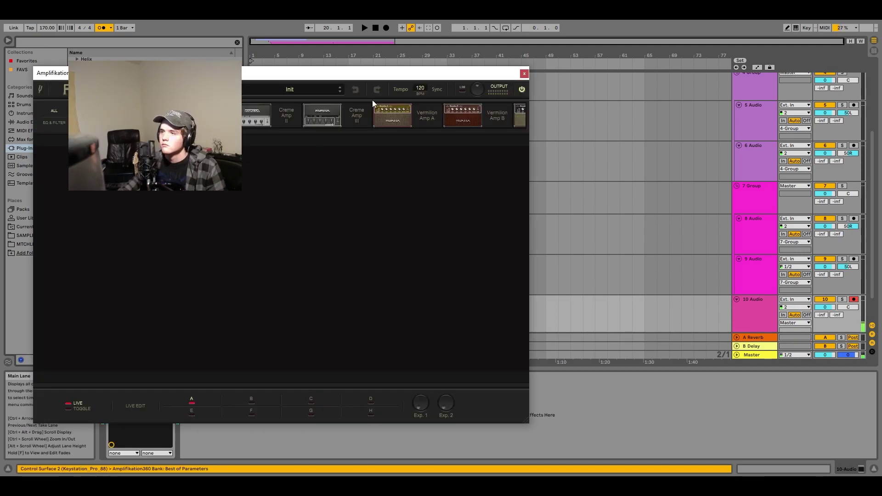
left_click(765, 308)
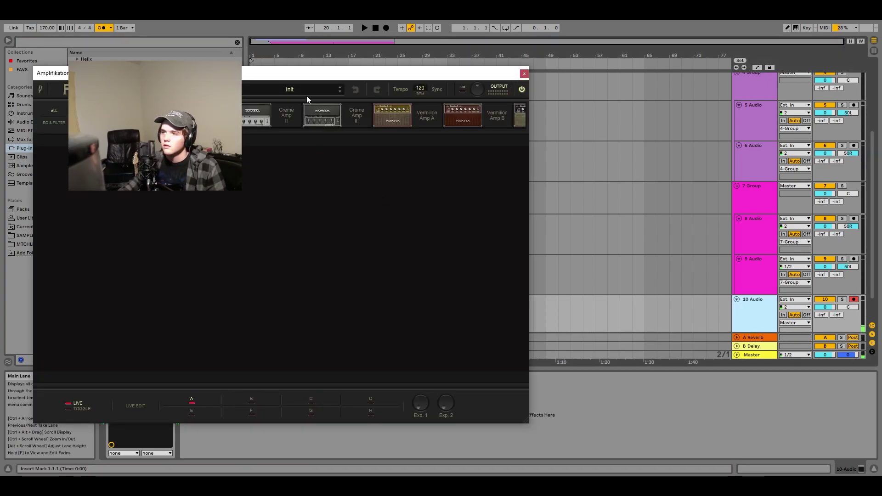
left_click(307, 96)
scroll(551, 340, "down", 5)
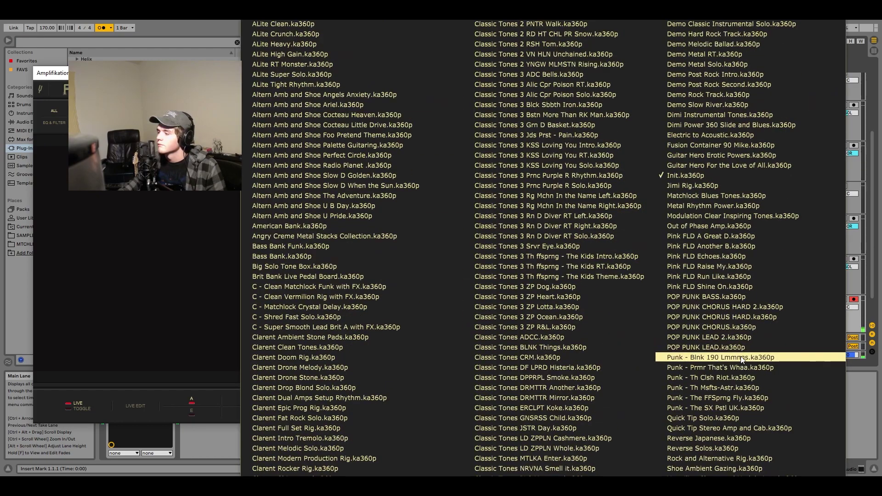
left_click(724, 297)
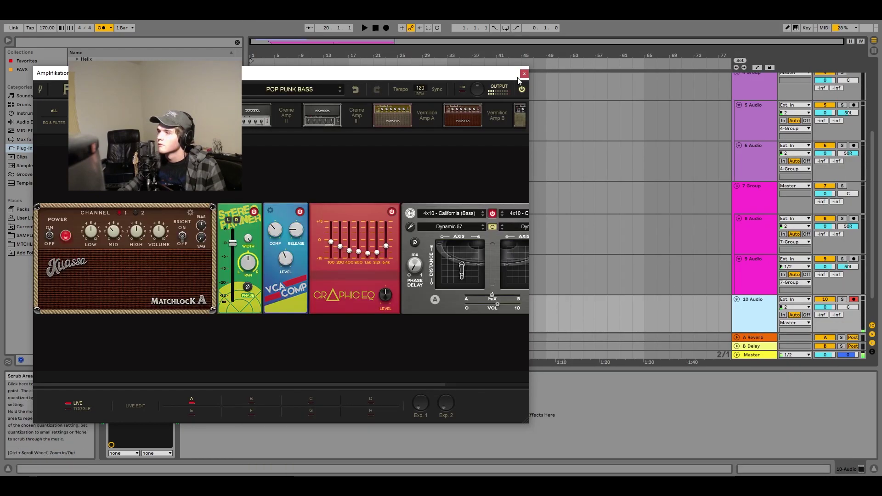
left_click(524, 74)
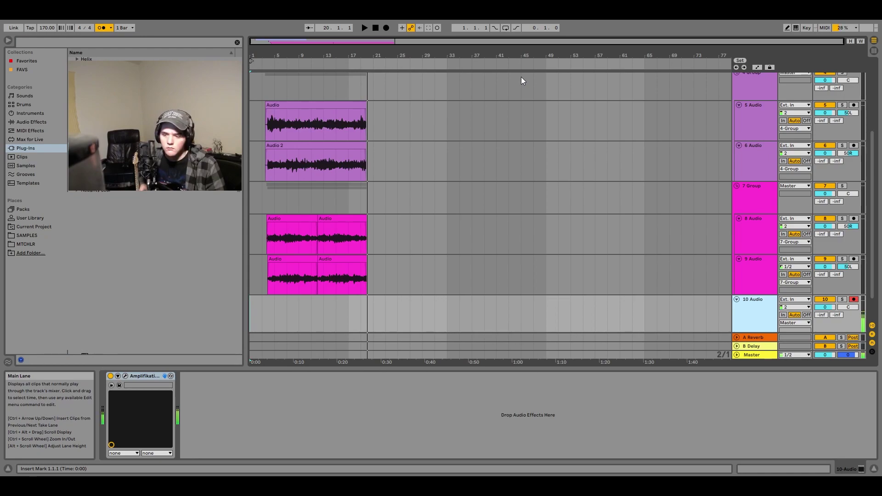
Add an Auto Filter after the amp plug-in and set its high-pass cutoff to 104 Hz.
left_click(31, 122)
left_click_drag(115, 78, 210, 453)
left_click_drag(226, 424, 229, 426)
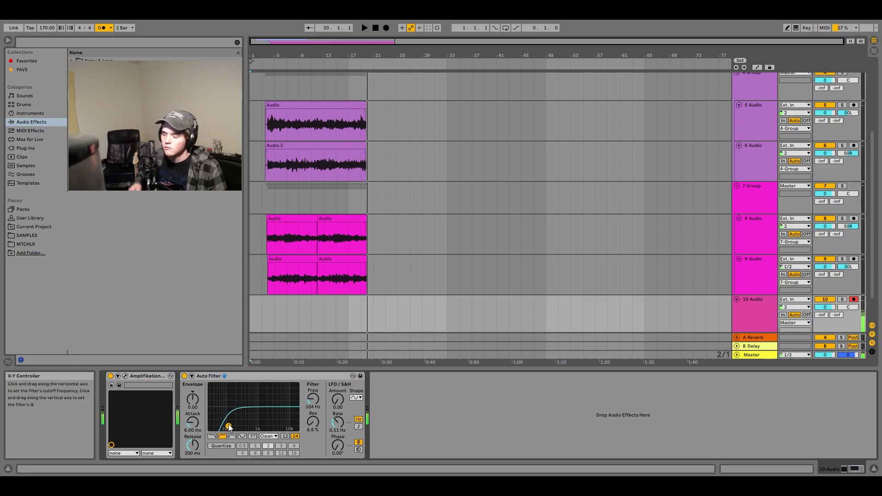
Record a bass take on the new track to about bar 20 and play it back from the start.
left_click(386, 28)
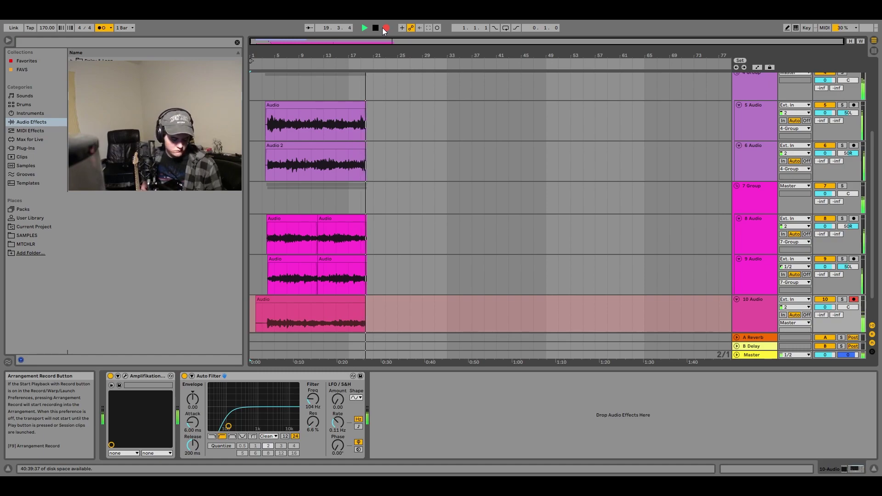
left_click(385, 28)
key("space")
key("space")
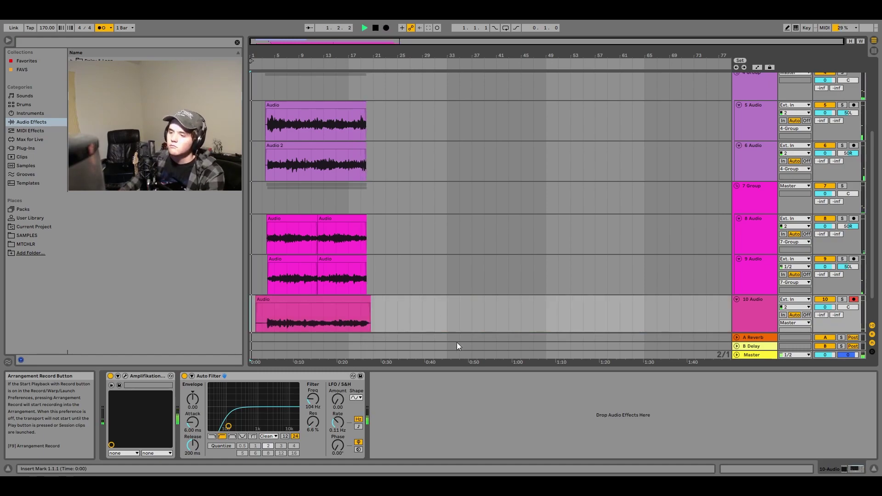
Lower the bass track's volume to -2.5 dB and trim its clip's start to match the purple clips' start.
scroll(307, 274, "down", 2)
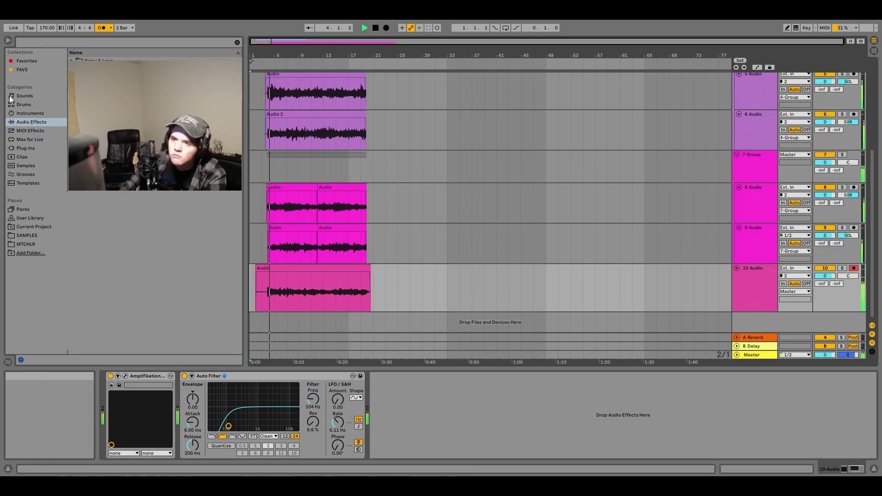
left_click_drag(826, 276, 825, 277)
key("space")
key("space")
left_click_drag(256, 275, 266, 275)
left_click(264, 277)
key("space")
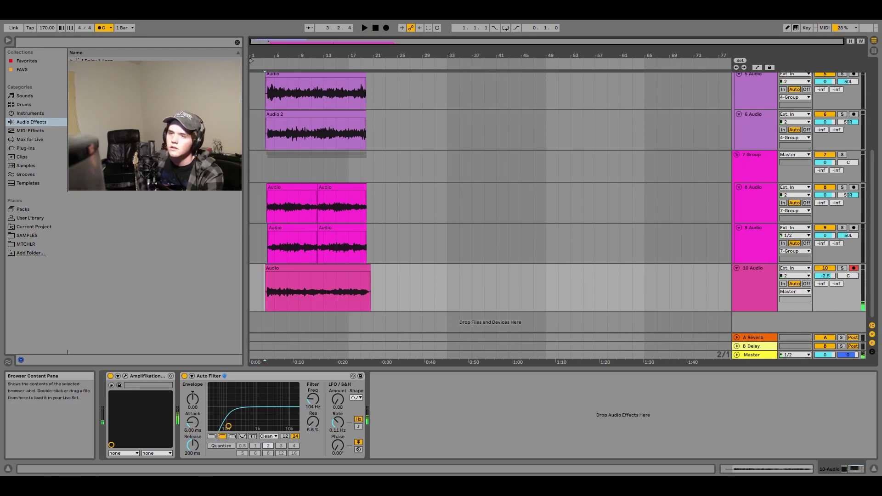
Add H-Comp Stereo from the FAVS collection after the bass track's Auto Filter and audition it during playback.
left_click(34, 147)
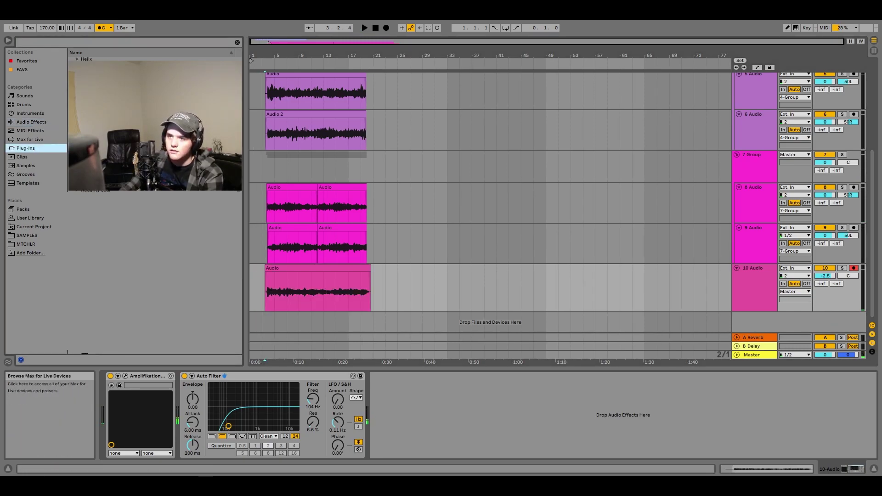
left_click(22, 71)
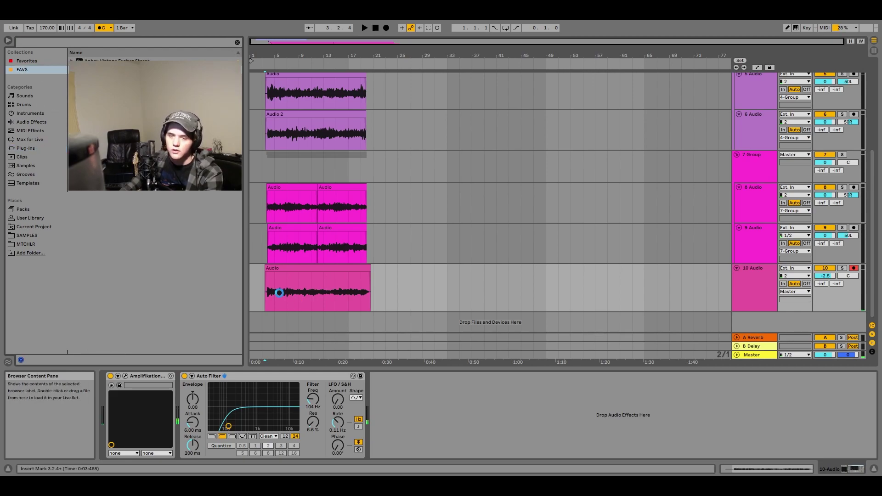
key("space")
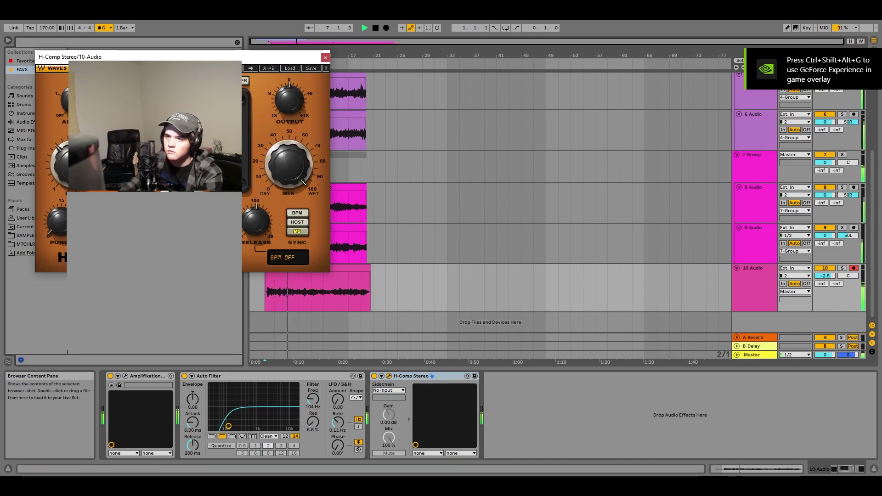
scroll(296, 164, "down", 3)
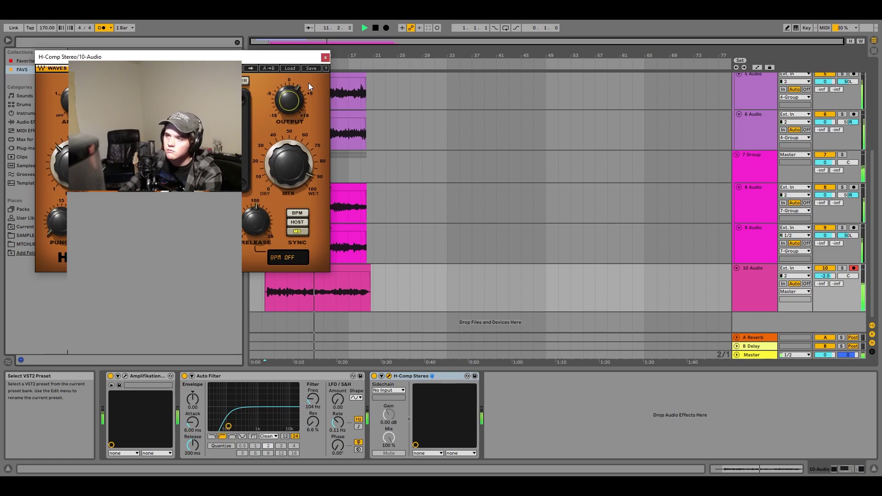
left_click(325, 58)
key("space")
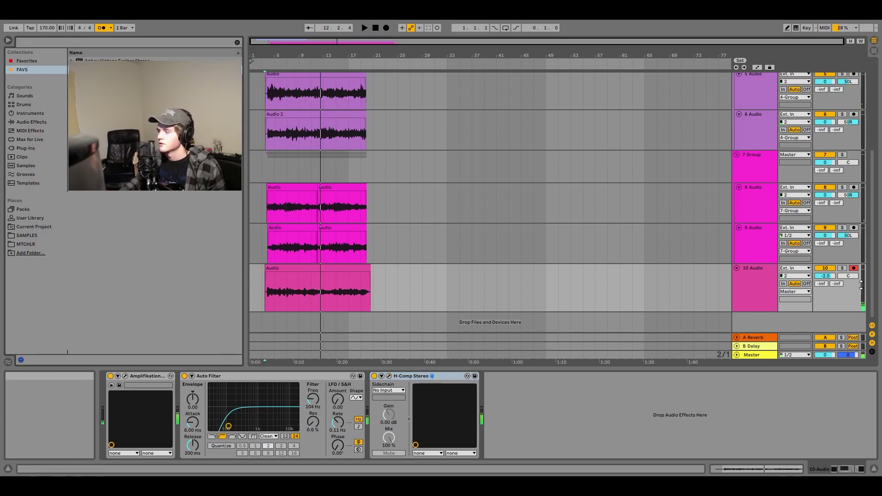
Add an EQ Eight in M/S mode after H-Comp Stereo on the bass track and dip its second band to -2.85 dB at 211 Hz.
left_click(17, 149)
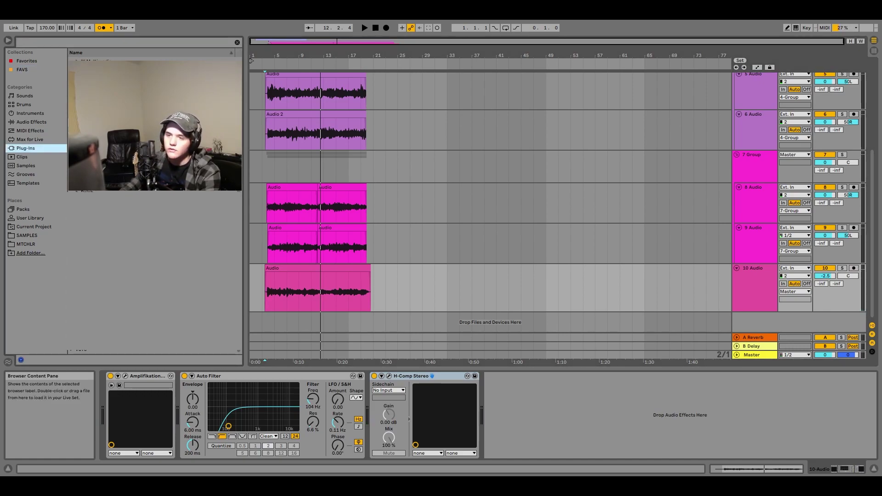
left_click(29, 123)
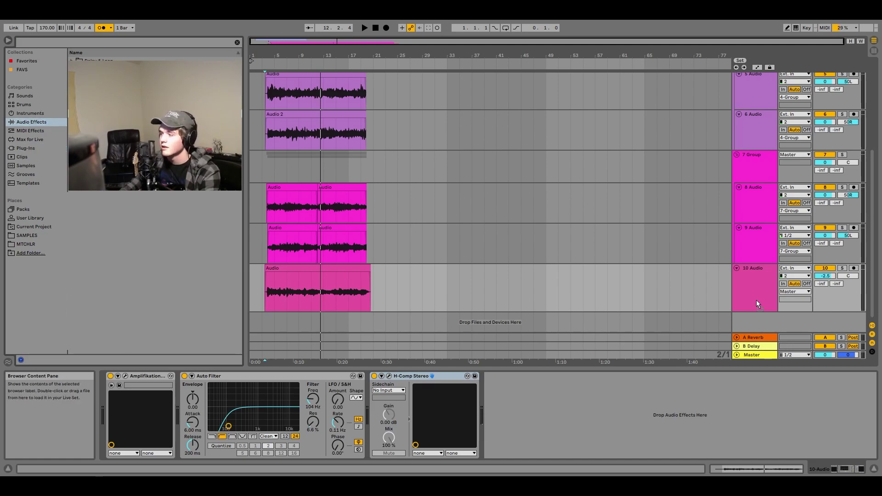
left_click_drag(757, 300, 756, 300)
left_click(694, 399)
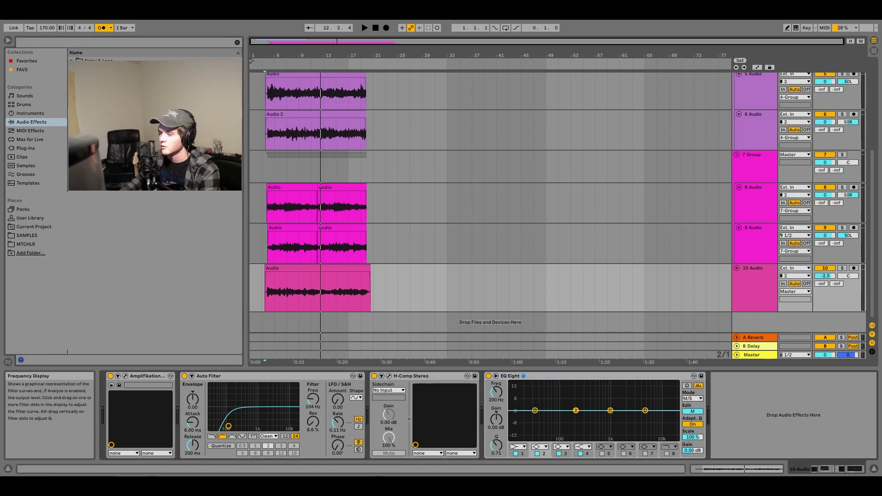
key("space")
left_click_drag(576, 411, 577, 415)
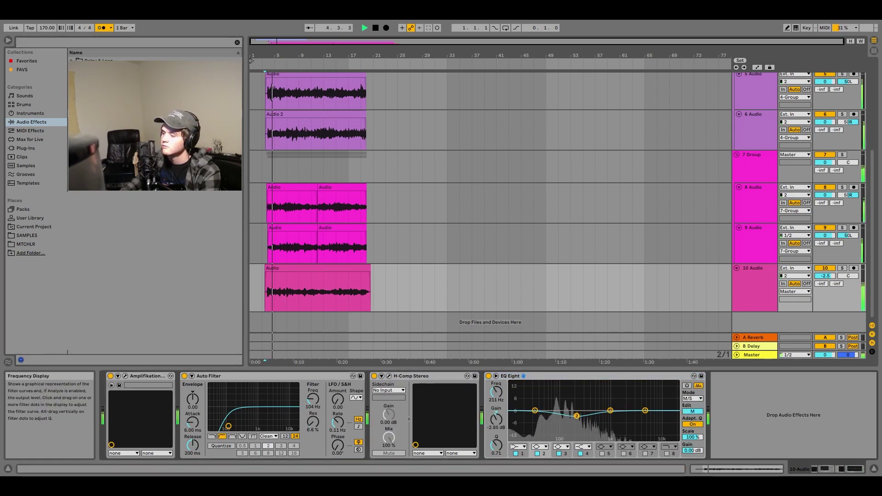
Shape the EQ Eight's side channel with a slight midrange dip and a low cut at 79.1 Hz on band 1.
left_click(692, 398)
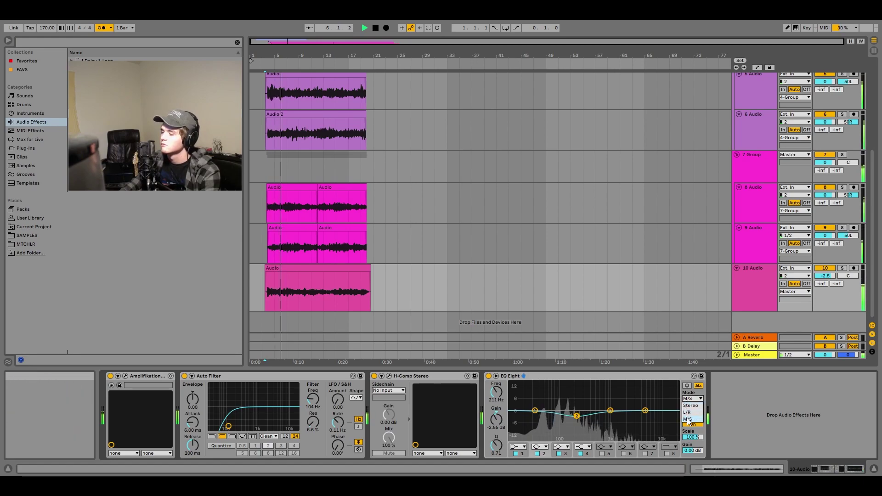
left_click(688, 420)
left_click(693, 411)
left_click_drag(625, 413, 594, 416)
left_click(518, 446)
left_click(515, 392)
left_click(516, 454)
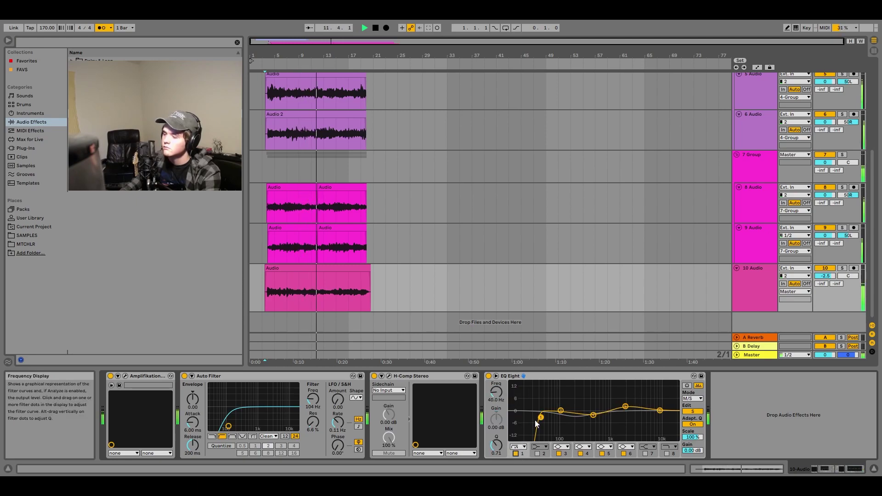
left_click_drag(540, 418, 556, 421)
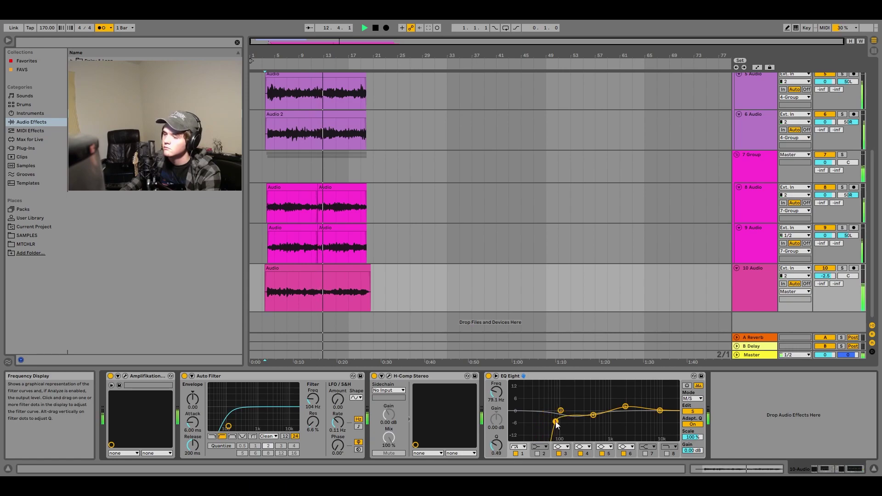
Solo the bass track and add a Chorus-Ensemble before the EQ Eight, with Dry/Wet at 48%, auditioning it during playback.
left_click(843, 268)
key("space")
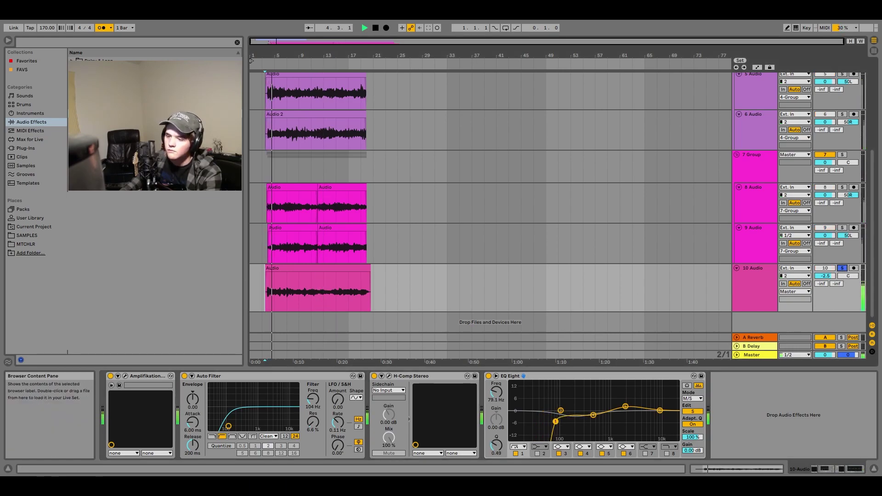
left_click(49, 42)
type("chorus")
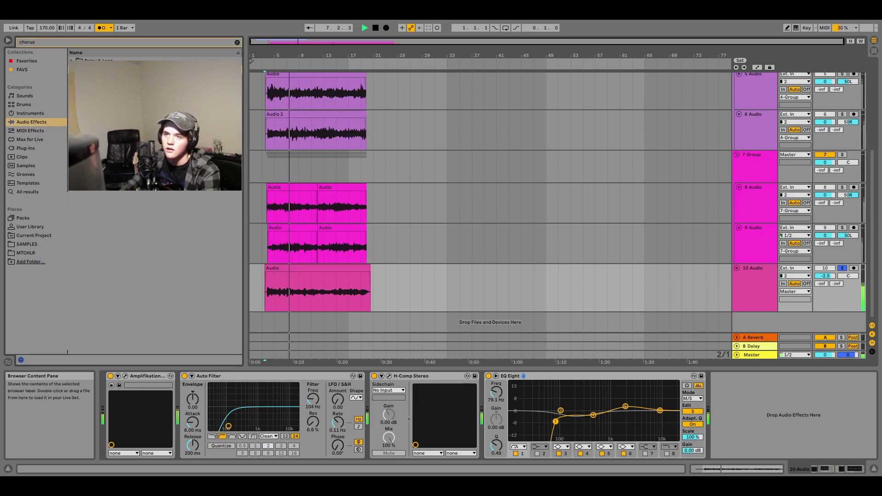
left_click_drag(482, 425, 492, 428)
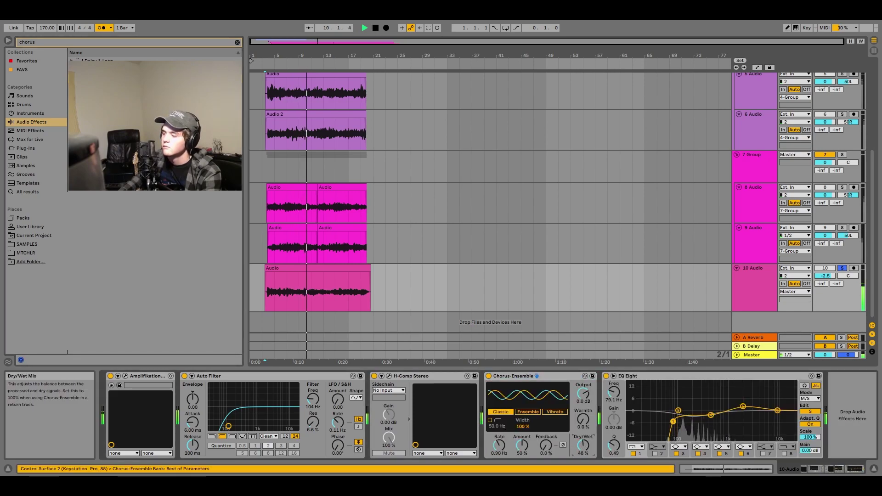
key("space")
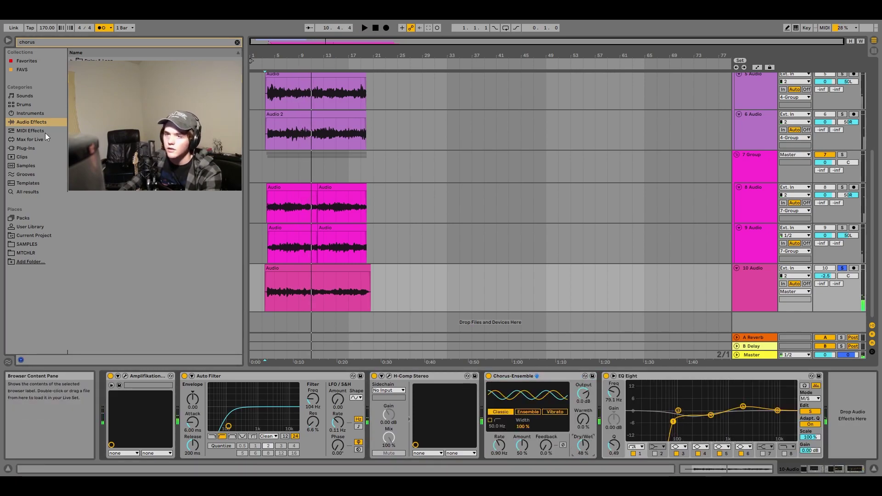
Insert an Auto Filter before Chorus-Ensemble with a 79.9 Hz low-pass cutoff, and group it into an Audio Effect Rack showing its chain list.
left_click(238, 42)
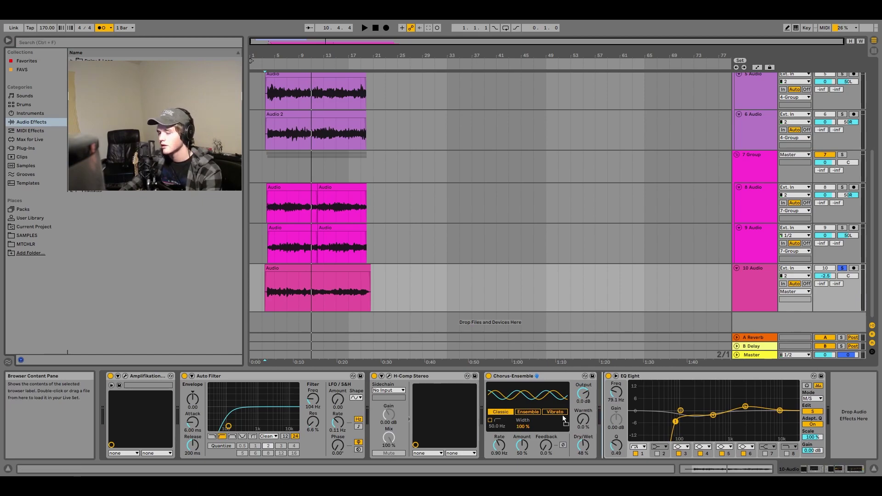
key("ctrl+v")
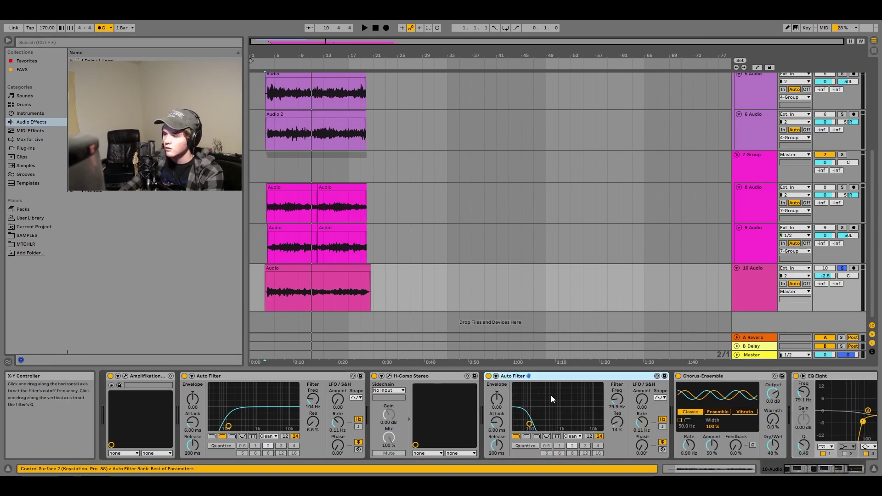
key("ctrl+g")
left_click(820, 472)
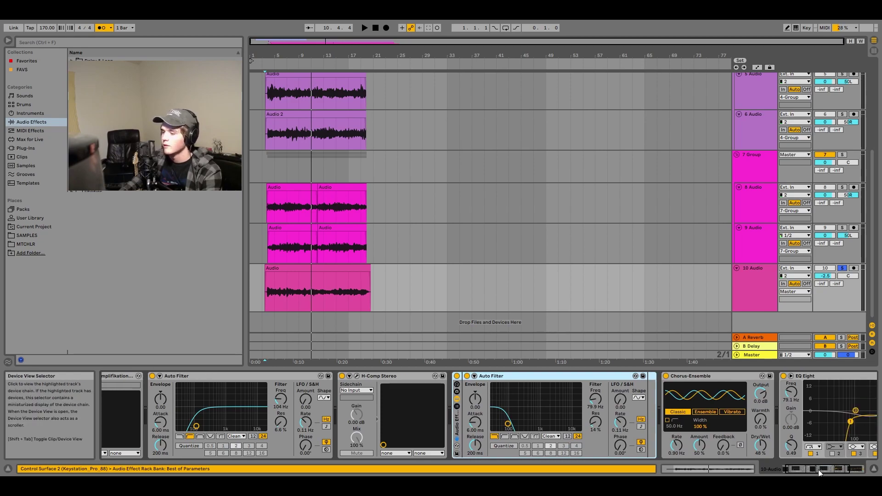
left_click(457, 407)
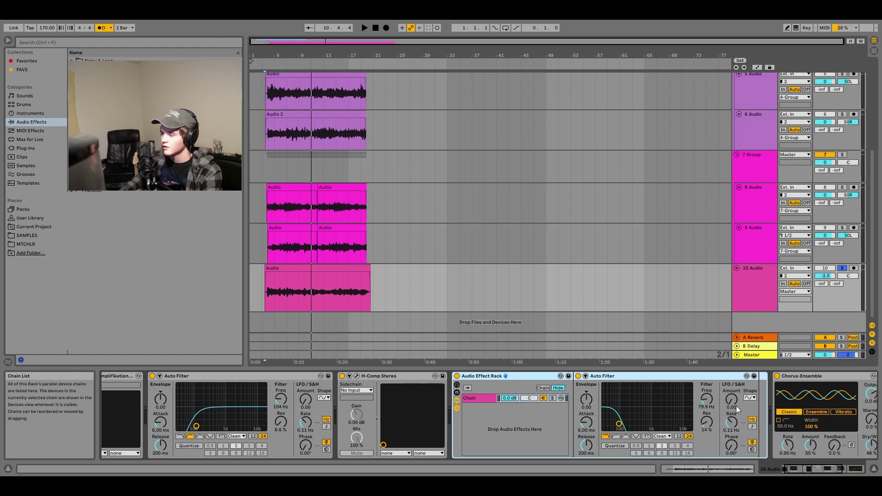
Move Chorus-Ensemble into the rack's first chain after the Auto Filter and create a second chain in the rack.
left_click(806, 377)
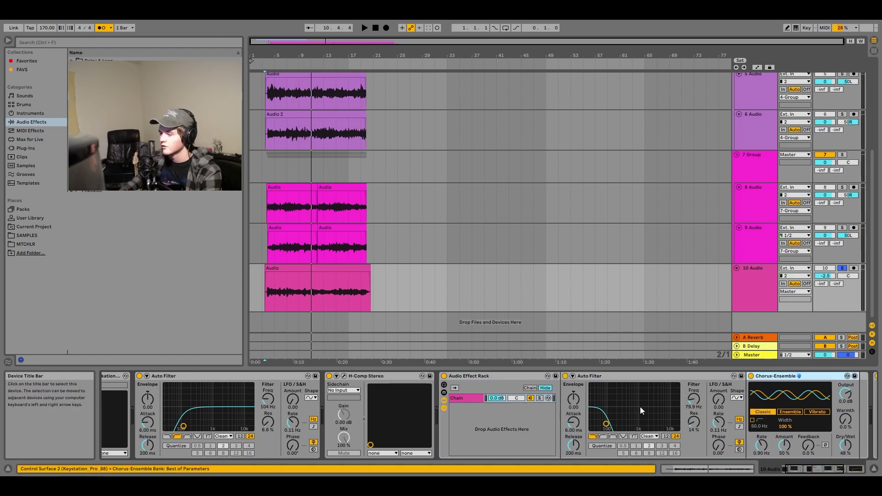
key("ctrl+x")
right_click(528, 420)
left_click(537, 436)
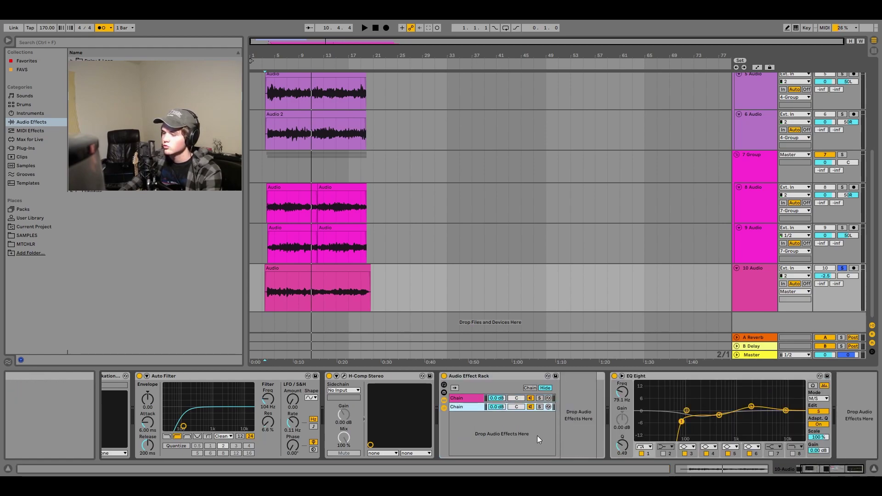
key("ctrl+v")
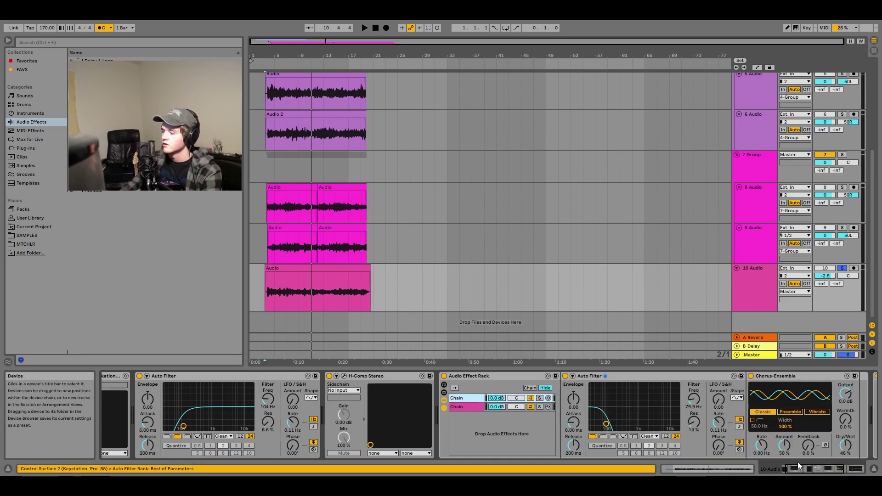
Make the first chain's Auto Filter a high-pass at 159 Hz and set the Chorus-Ensemble's Dry/Wet to 71%, checking during playback.
left_click(830, 470)
left_click(540, 436)
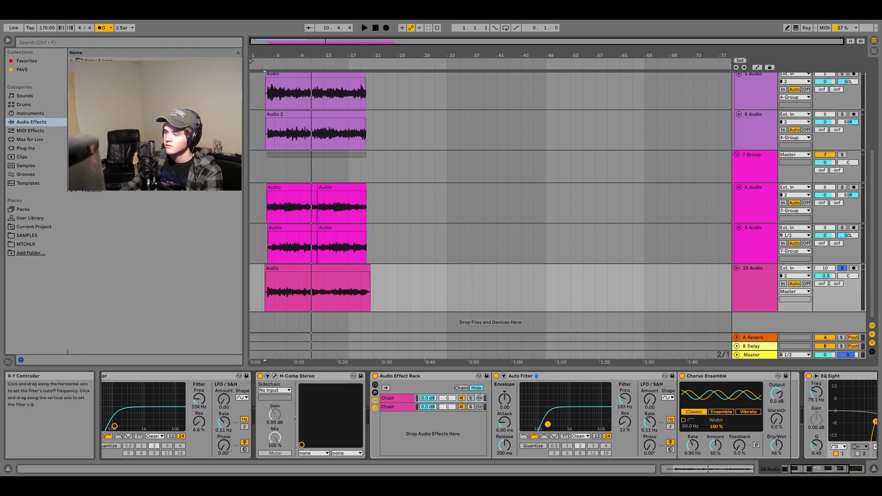
key("space")
key("space")
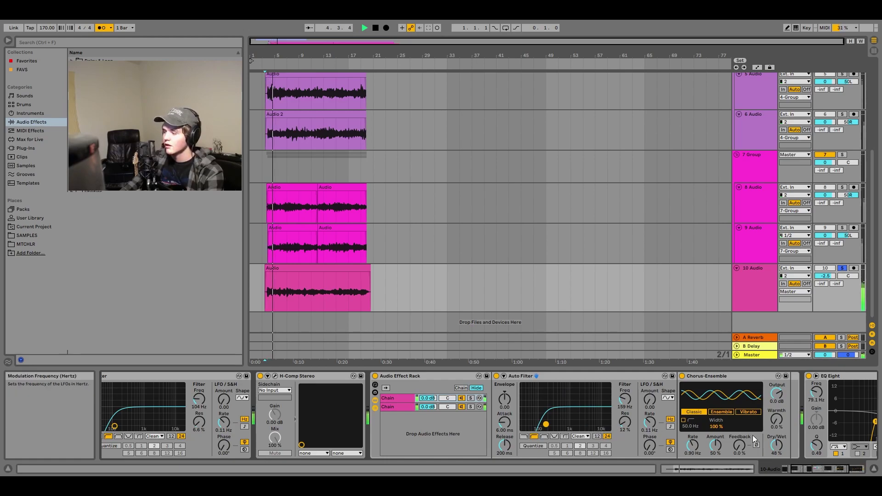
key("space")
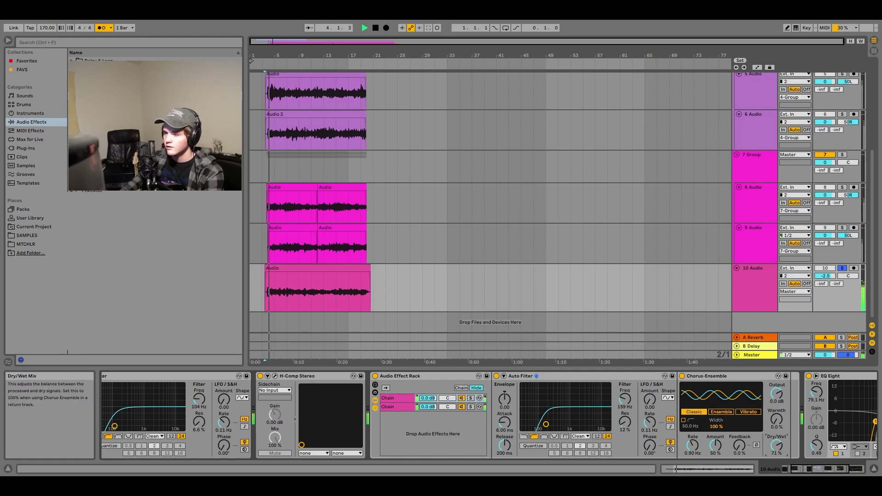
left_click_drag(777, 445, 778, 448)
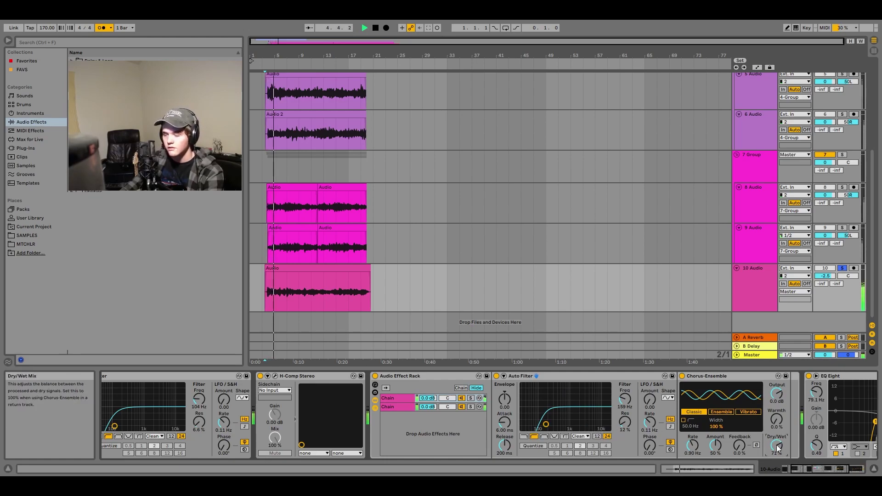
key("space")
Add an Auto Filter to the rack's second chain as a low-pass at 373 Hz and audition the soloed bass.
left_click(393, 407)
left_click_drag(101, 115, 512, 406)
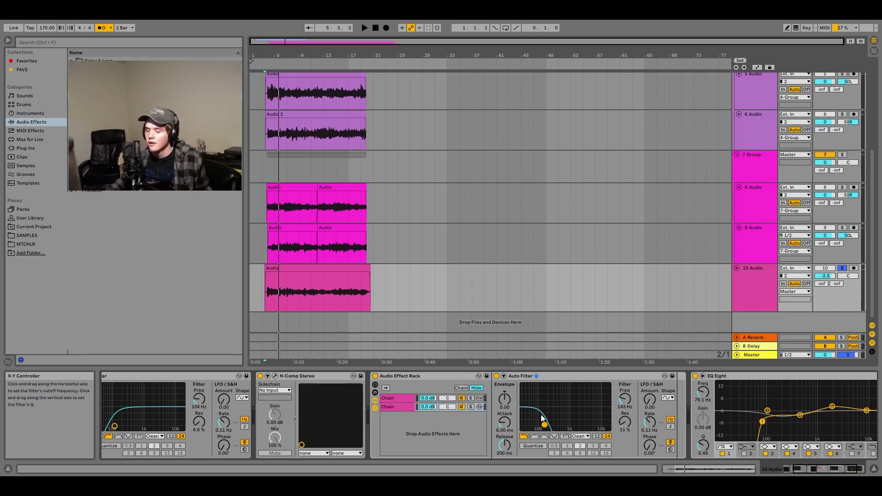
key("space")
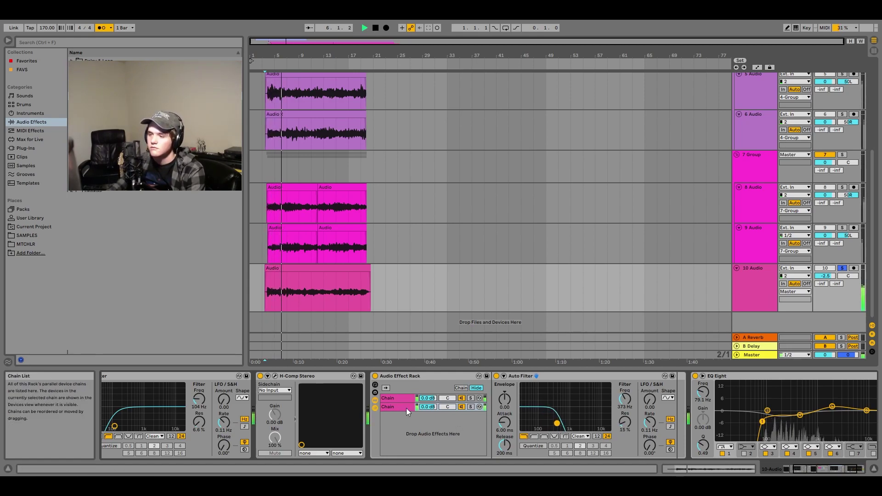
While playing the full mix without metronome, set the second chain's low-pass to 1.44 kHz and the first chain's high-pass to 133 Hz.
left_click(255, 242)
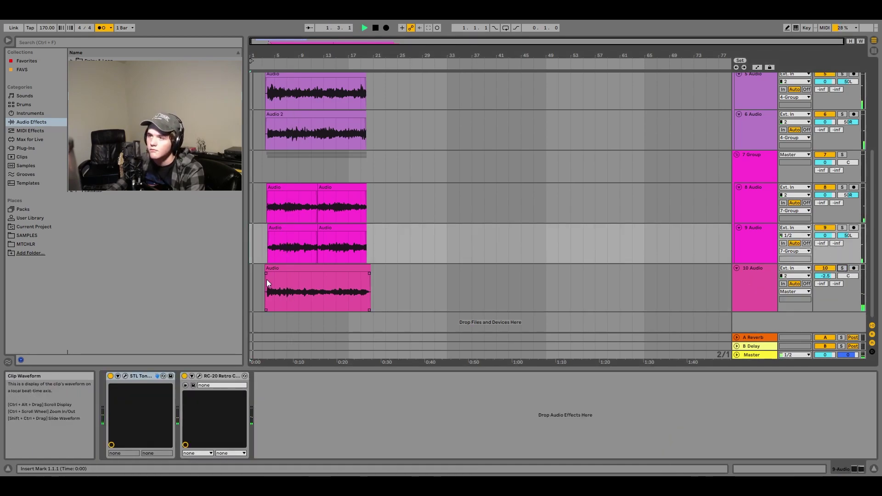
left_click(104, 28)
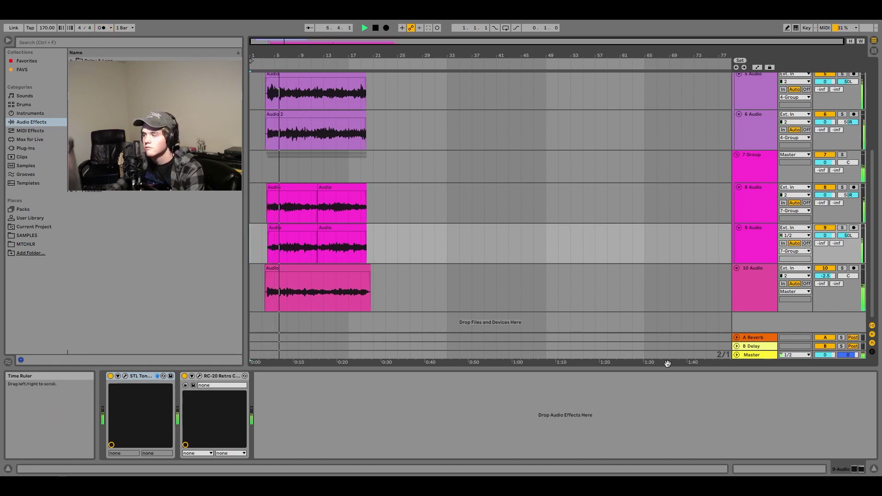
left_click(737, 288)
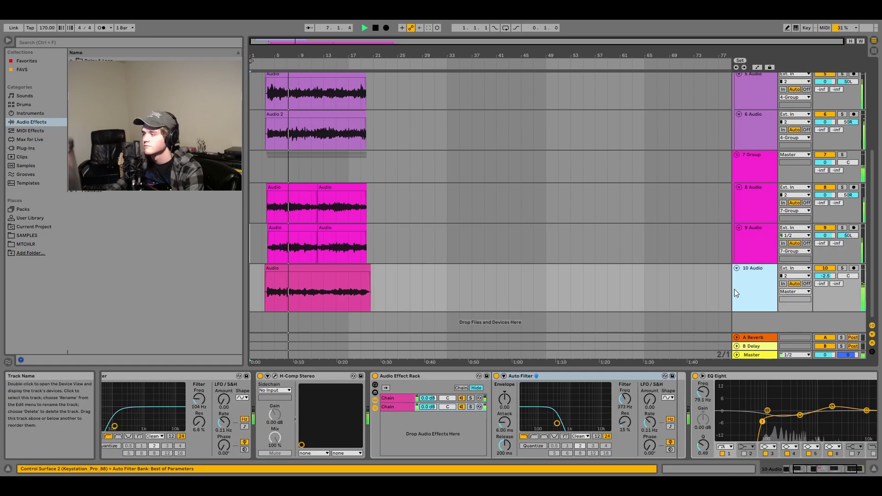
left_click_drag(557, 423, 575, 422)
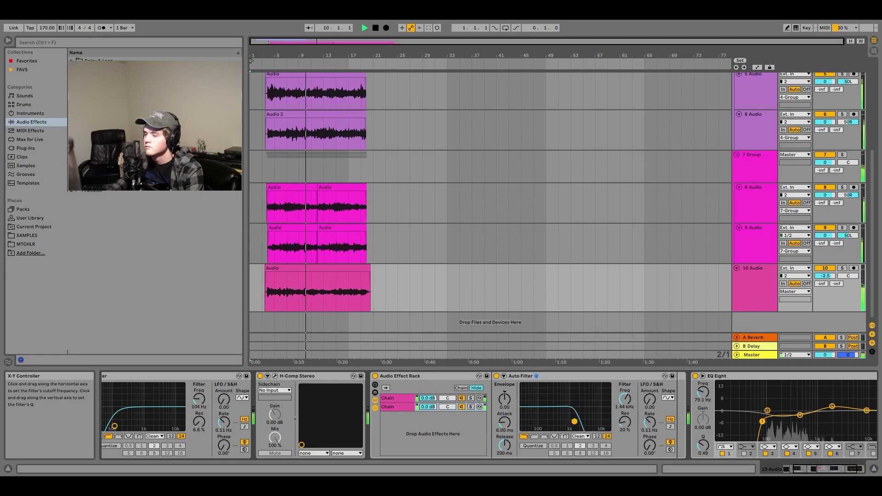
left_click(395, 398)
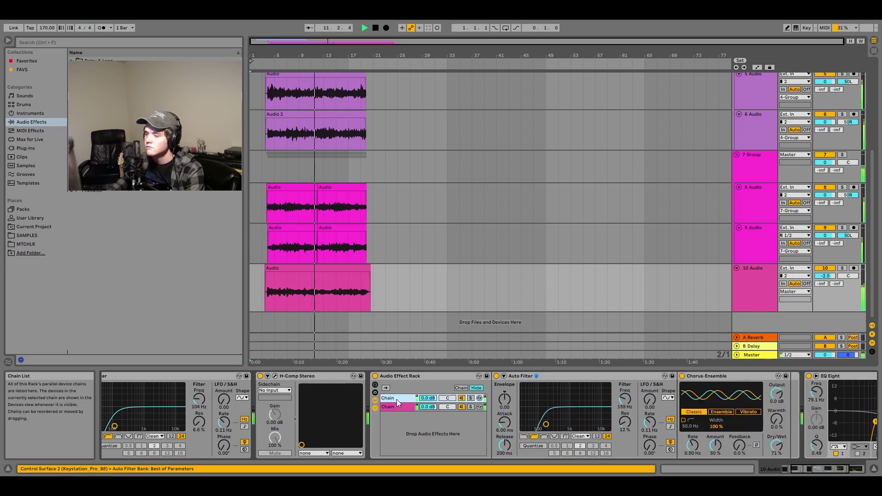
left_click_drag(546, 424, 544, 425)
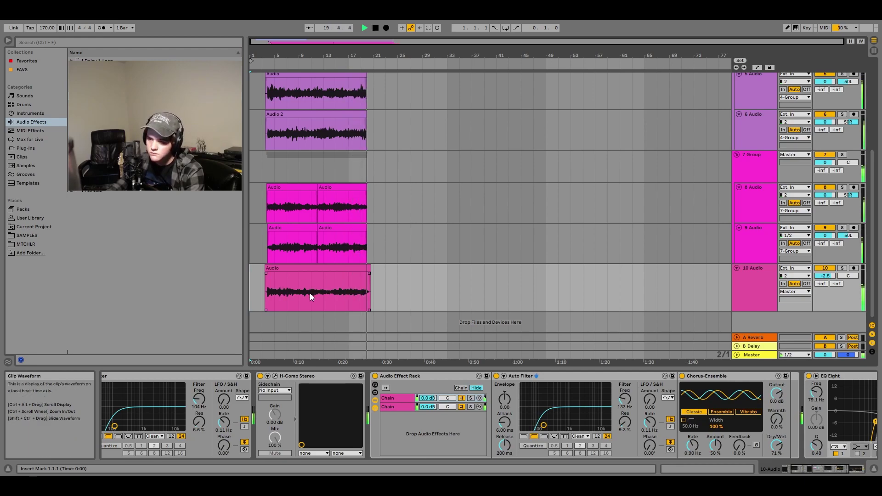
Replay the mix from the start and trim the bass clip's start to match the start of the clip on track 9.
scroll(369, 284, "up", 5, "ctrl")
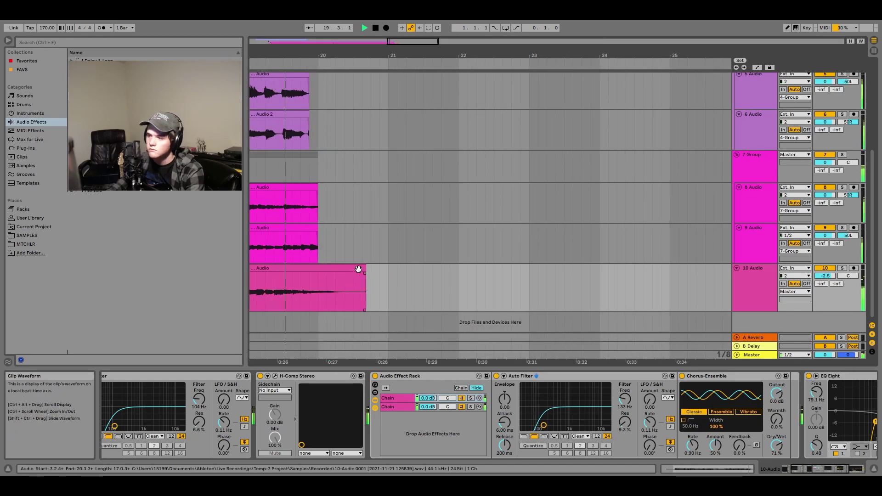
scroll(321, 292, "down", 5, "ctrl")
key("space")
key("space")
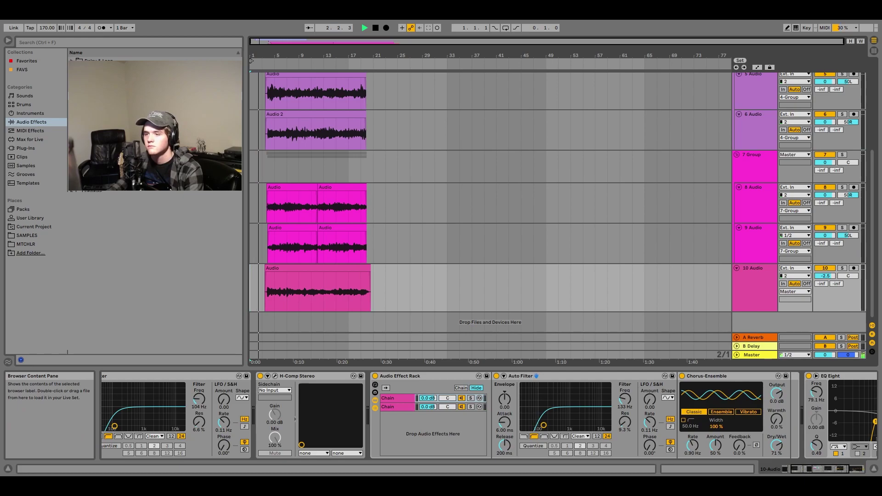
key("space")
scroll(265, 290, "up", 5, "ctrl")
left_click_drag(291, 276, 324, 268)
Search the plug-ins for "rbass" and add RBass Stereo after the Auto Filter on the rack's second chain.
left_click(45, 43)
type("rbass")
left_click(33, 148)
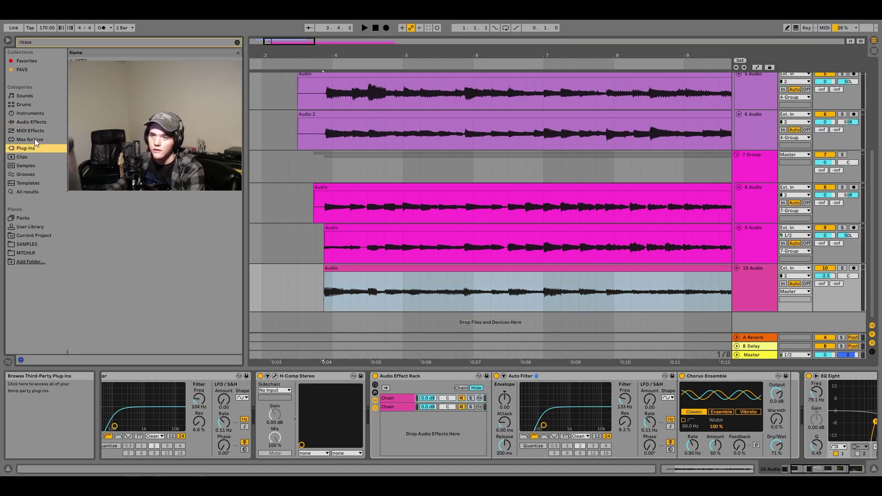
left_click(71, 61)
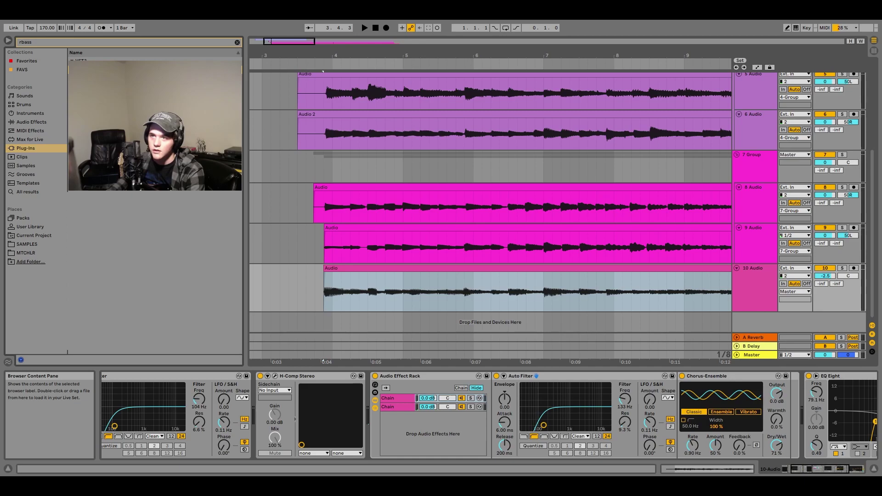
left_click_drag(386, 367, 488, 442)
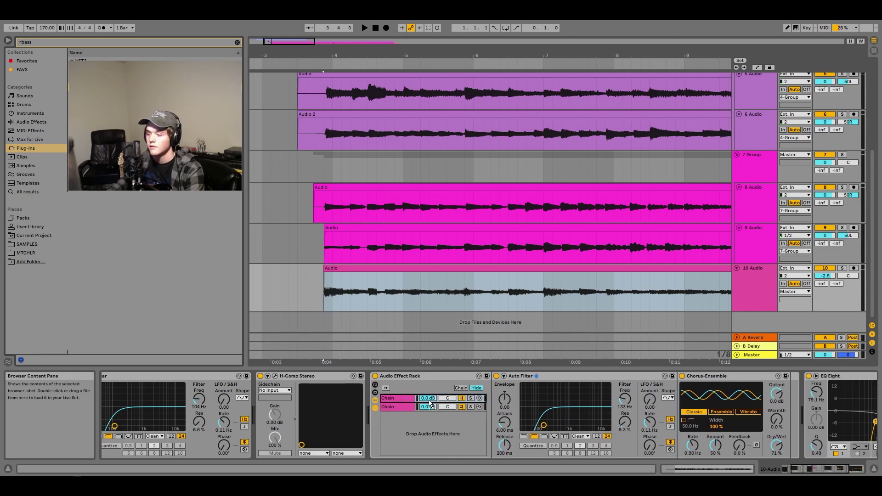
left_click_drag(405, 410, 405, 409)
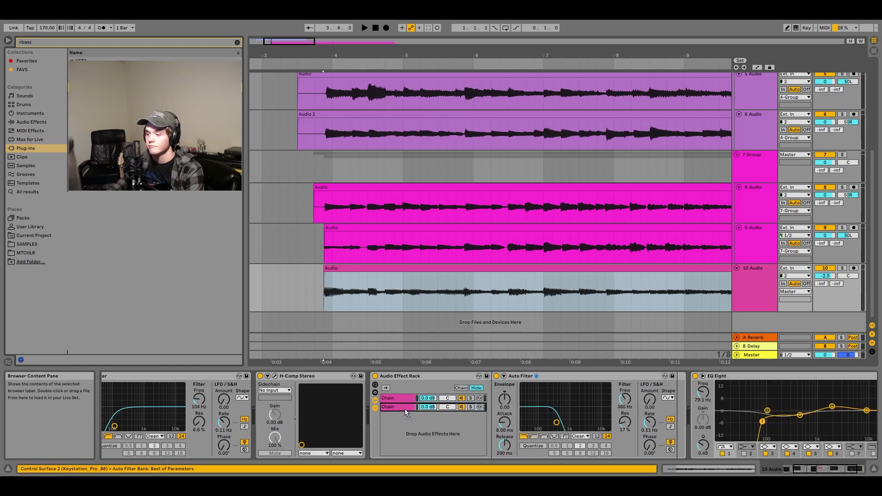
Audition the mix with RBass on the bass and close the plug-in window.
key("space")
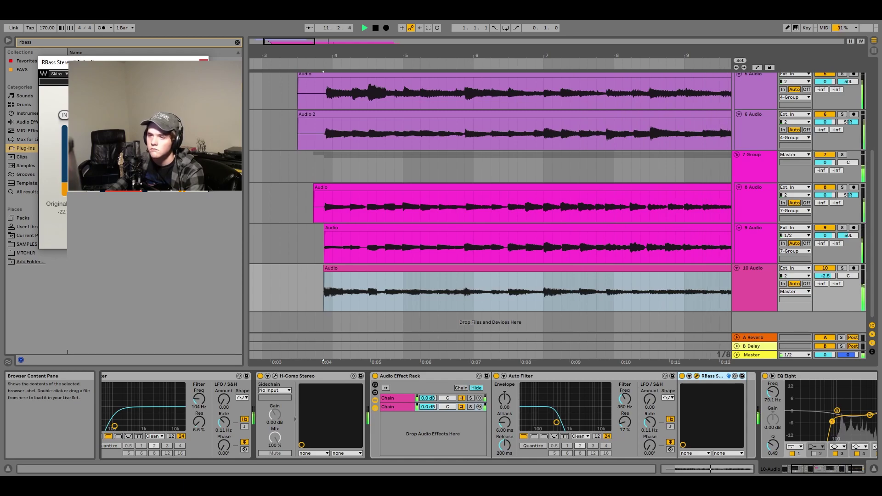
scroll(340, 319, "down", 5)
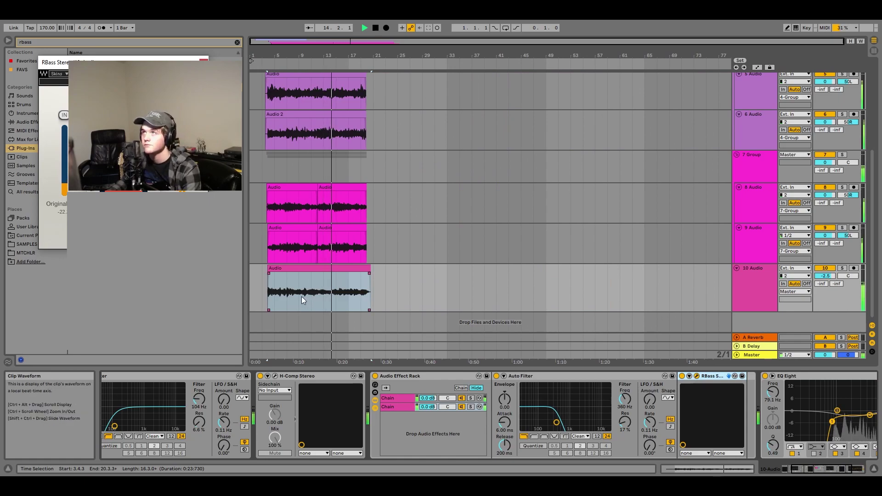
left_click(203, 60)
key("space")
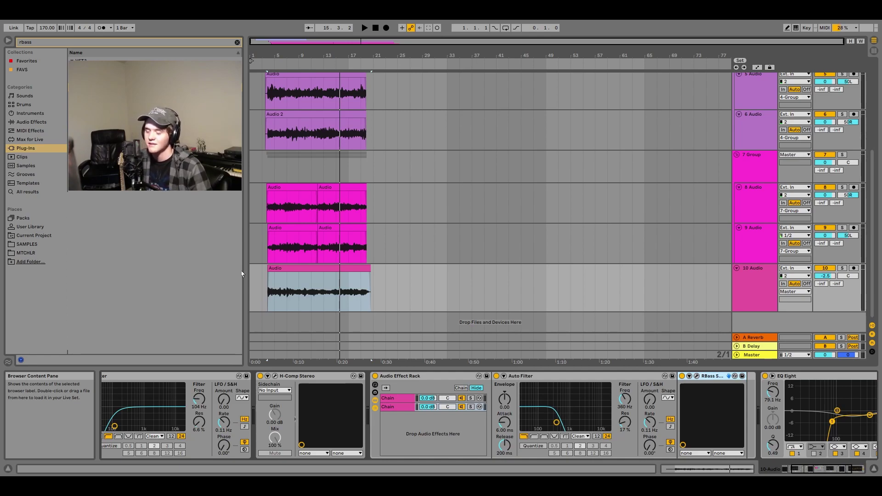
Solo the 4 Group guitars and play them from bar 5.
scroll(332, 178, "up", 2)
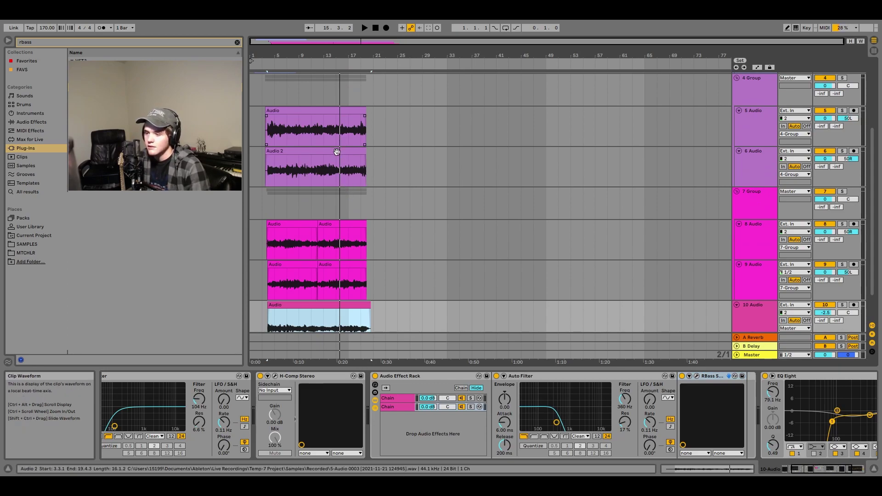
scroll(751, 150, "up", 1)
scroll(751, 146, "up", 1)
left_click(751, 131)
left_click(842, 105)
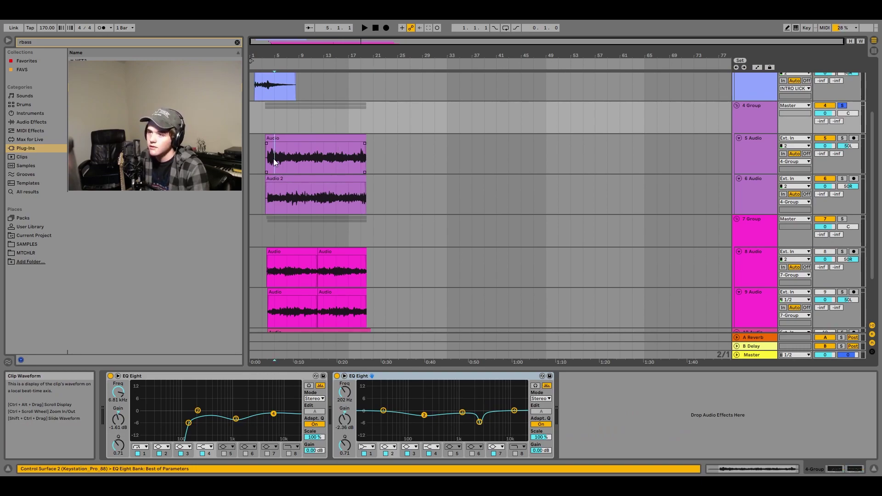
left_click(274, 158)
key("space")
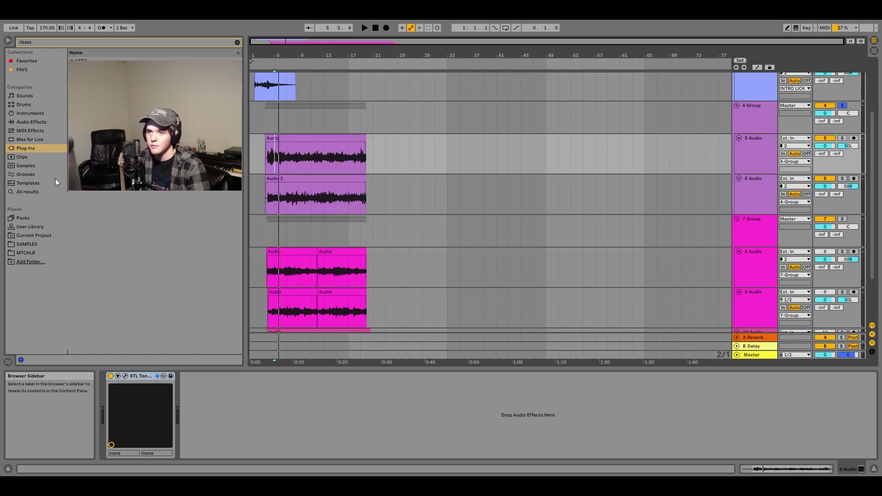
Try an H-Comp Stereo from the FAVS collection on track 5, then delete it.
left_click(238, 42)
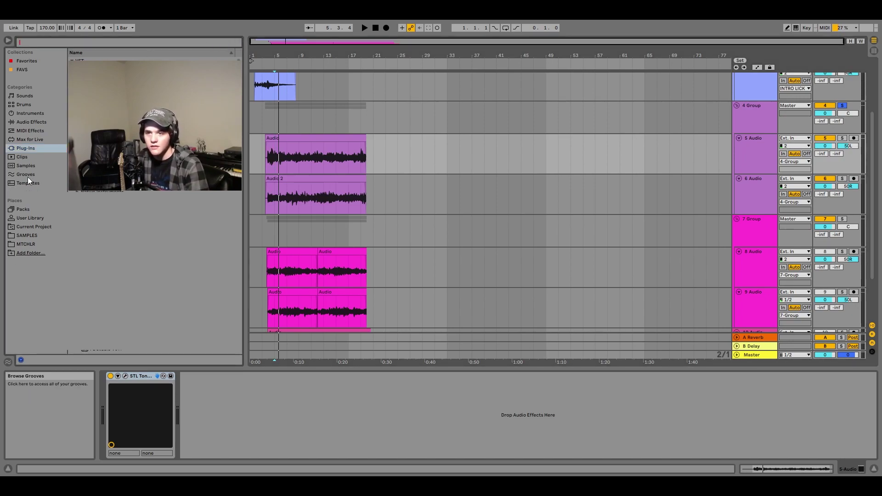
left_click(26, 72)
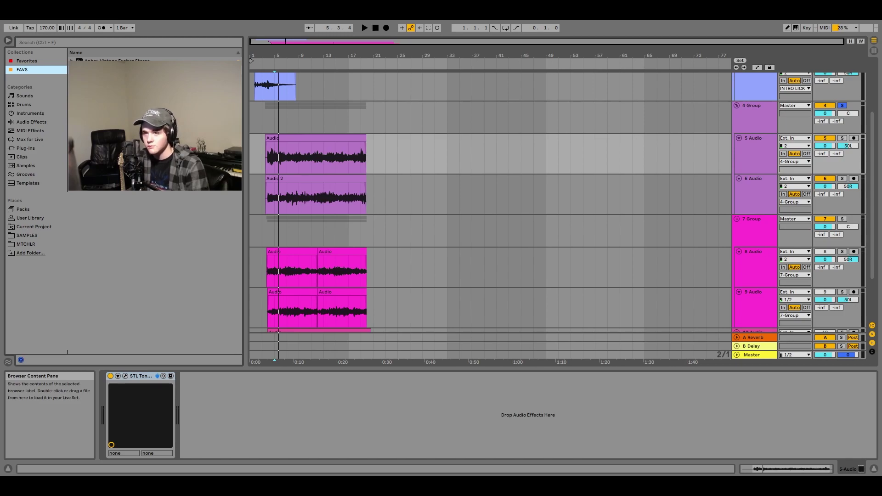
left_click_drag(438, 330, 445, 401)
left_click_drag(207, 67, 504, 87)
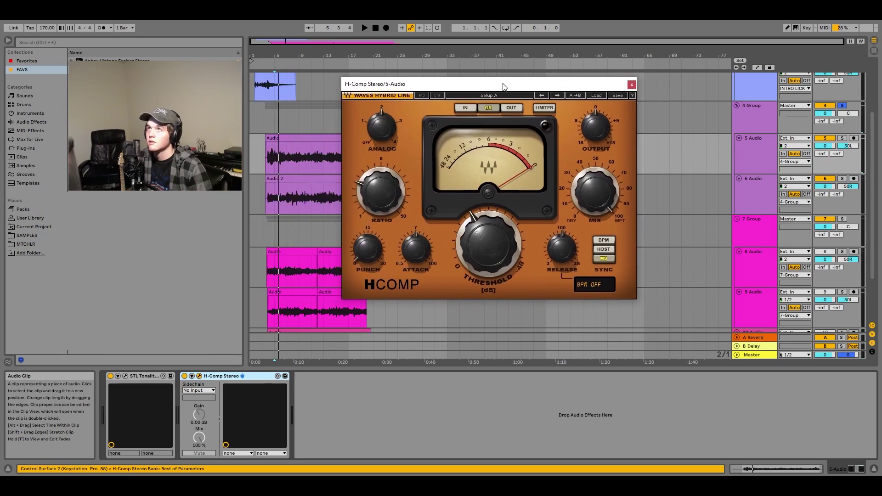
left_click(630, 84)
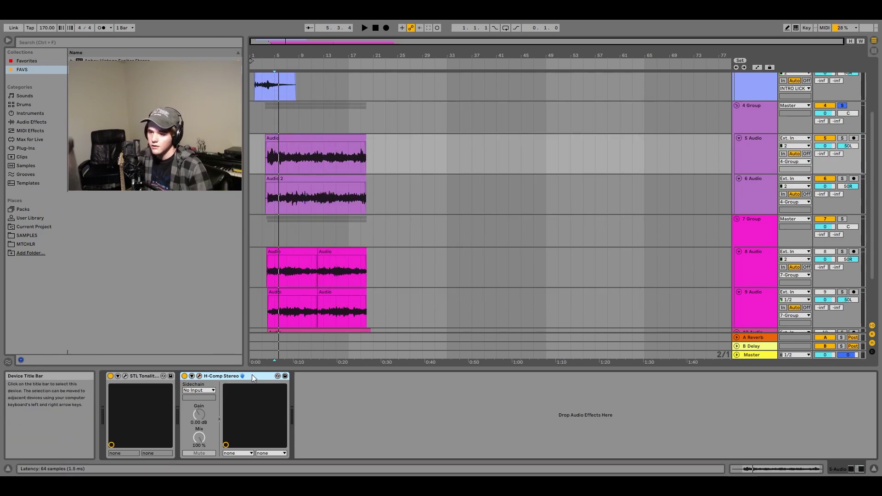
key("Delete")
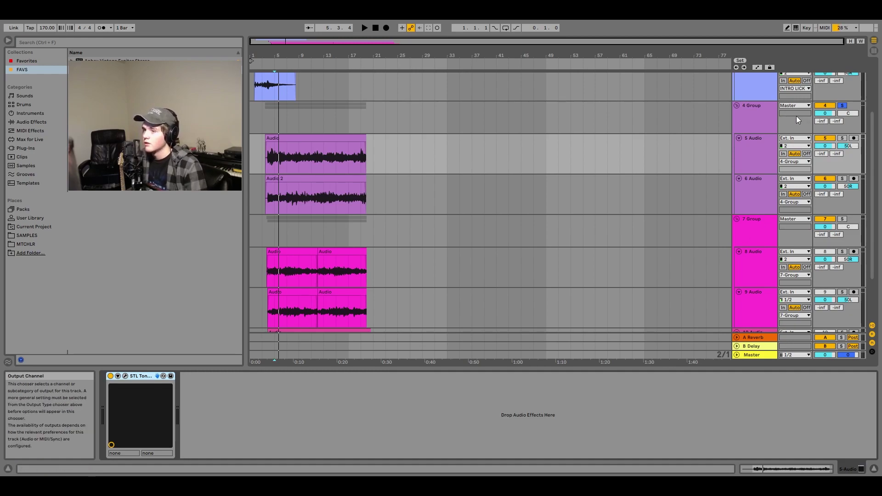
Solo 7 Group alongside 4 Group during playback, then bring up the devices of 7 Group.
key("space")
left_click(842, 219)
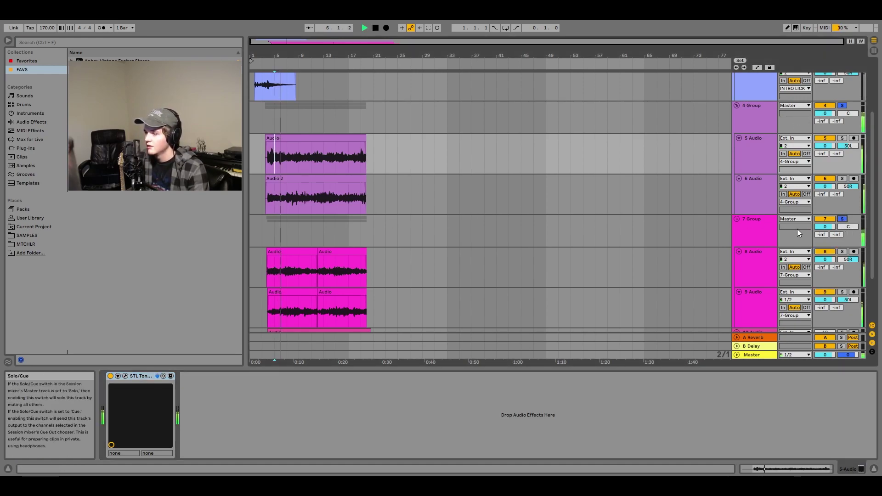
scroll(798, 229, "down", 3)
key("space")
left_click(764, 183)
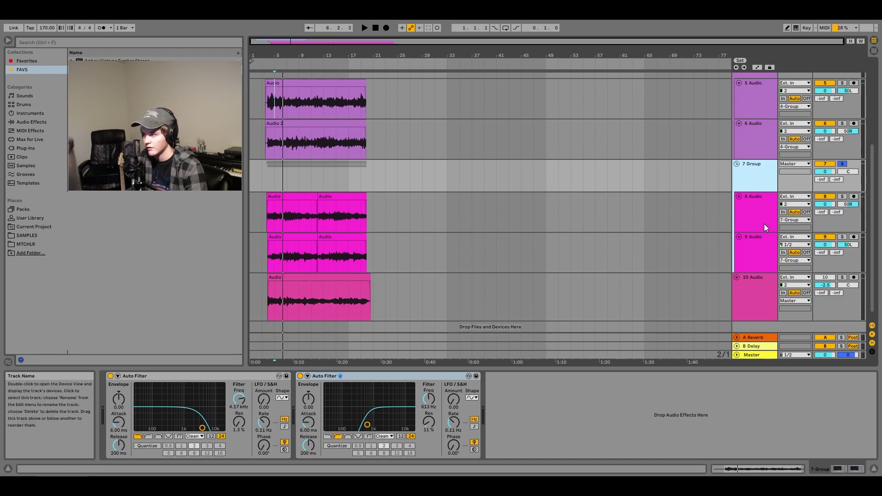
Solo bass track 10 with the guitar groups, play from its clip's start and set its volume to -2.8.
left_click(845, 277)
left_click(343, 277)
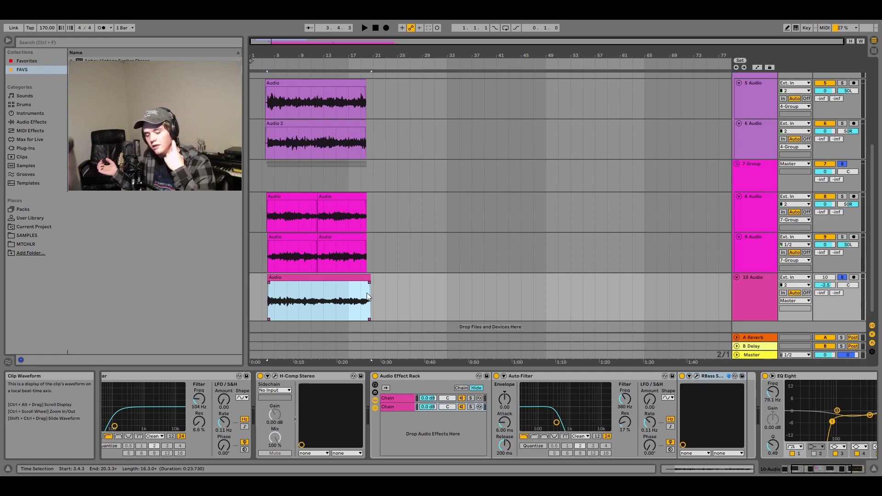
key("space")
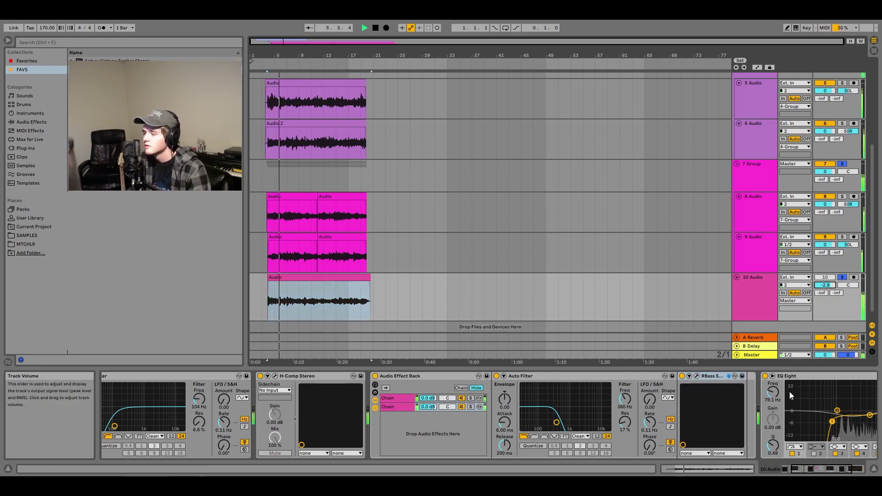
Add an Auto Filter after the EQ Eight at the end of the bass track's device chain and make it a high-pass.
left_click(837, 467)
left_click(838, 467)
key("space")
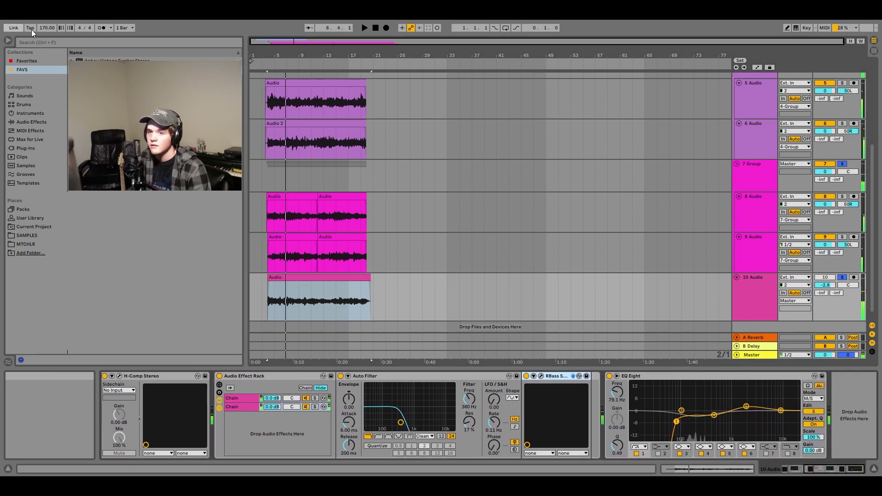
left_click(39, 129)
left_click(39, 123)
left_click_drag(94, 95, 851, 417)
left_click(729, 436)
While playing, set the new high-pass to a 12 dB slope, 96.6 Hz and 5.3% resonance, comparing it bypassed, then return to the song start.
key("space")
left_click_drag(733, 424, 736, 421)
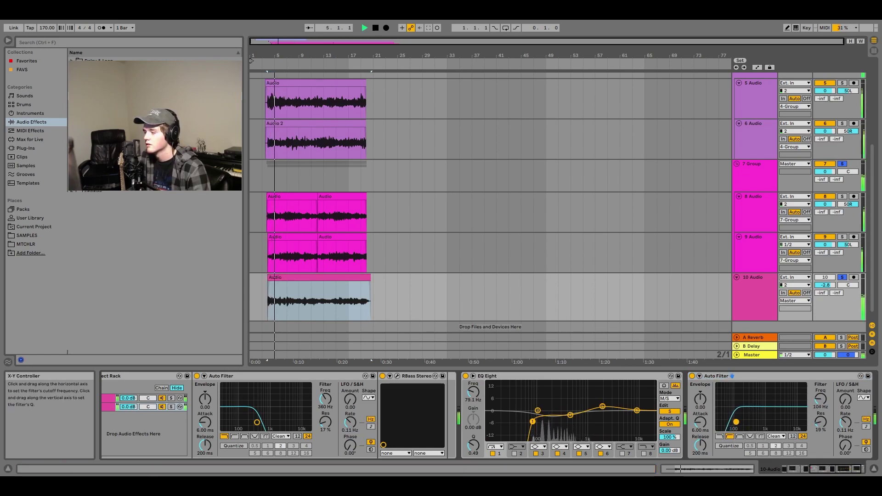
left_click(792, 436)
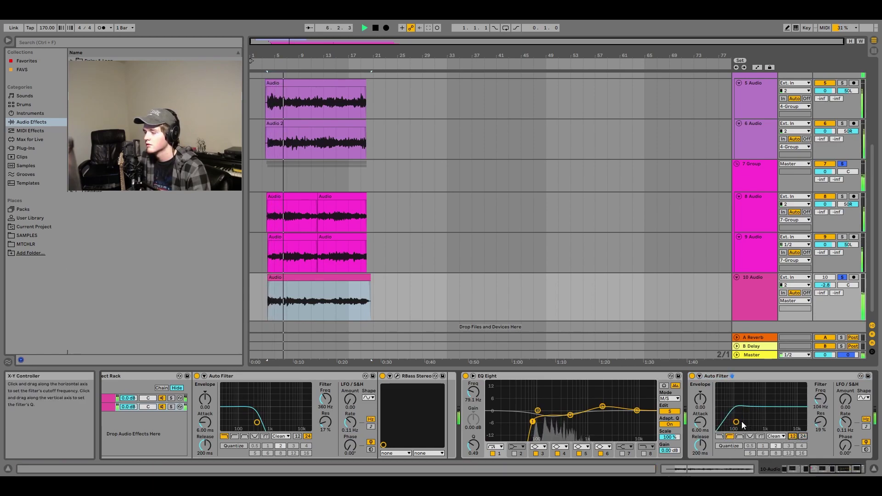
left_click_drag(736, 421, 735, 426)
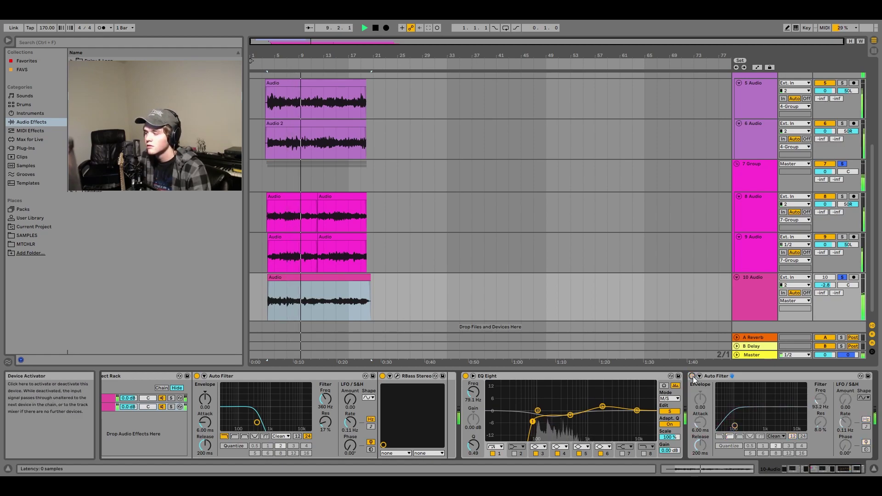
left_click(693, 376)
left_click(693, 376)
left_click_drag(735, 426, 737, 426)
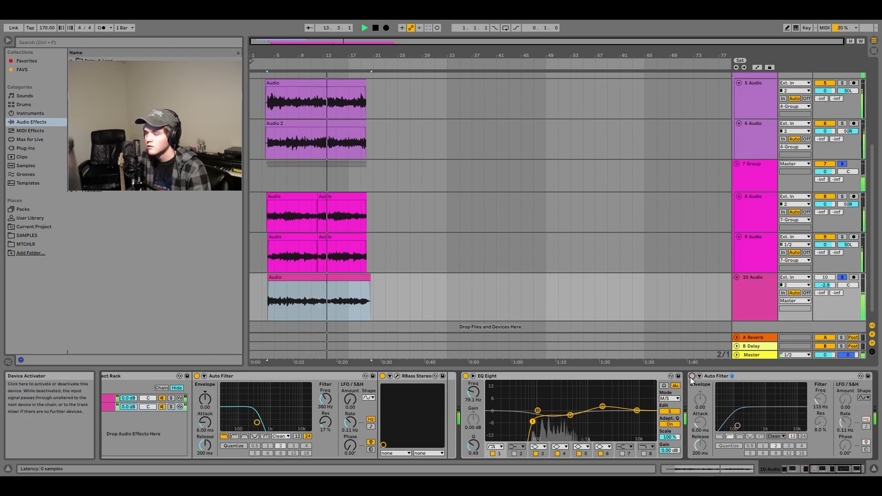
left_click_drag(738, 425, 735, 427)
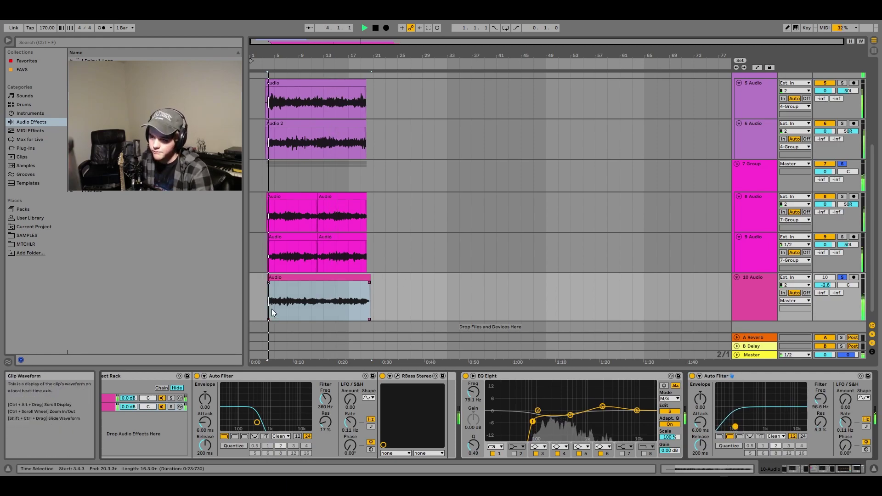
left_click(252, 293)
key("space")
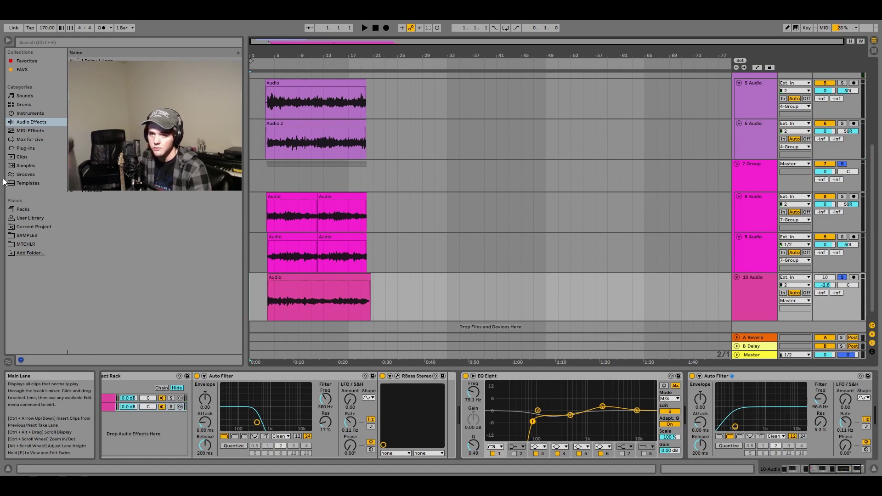
Load Superior Drummer 3 on a new track with the Pop Punk EZX library and show its grooves.
left_click(32, 140)
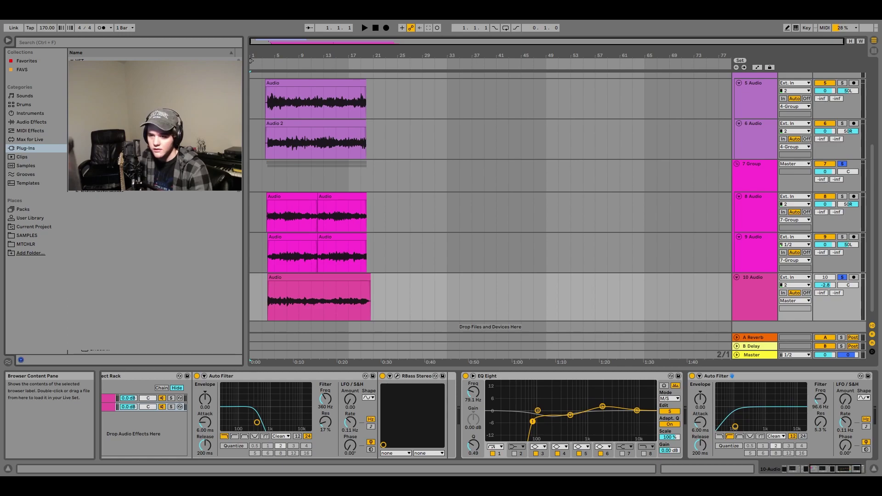
scroll(296, 331, "down", 1)
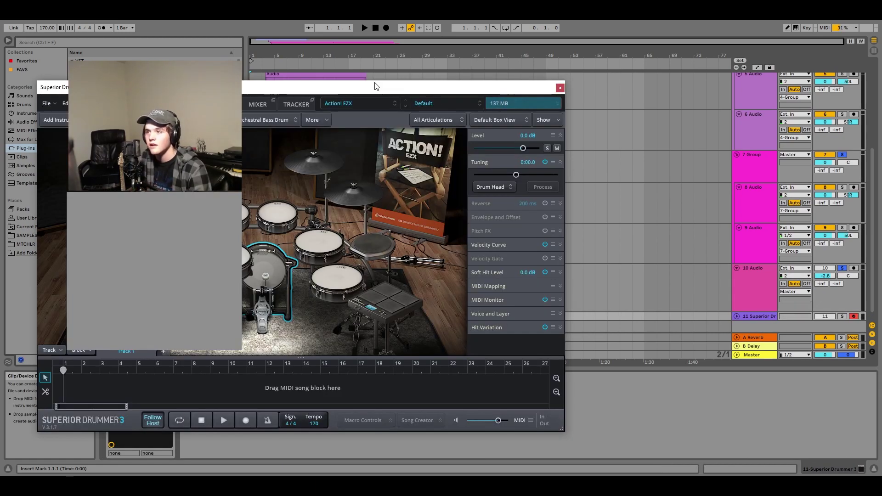
left_click_drag(375, 83, 436, 81)
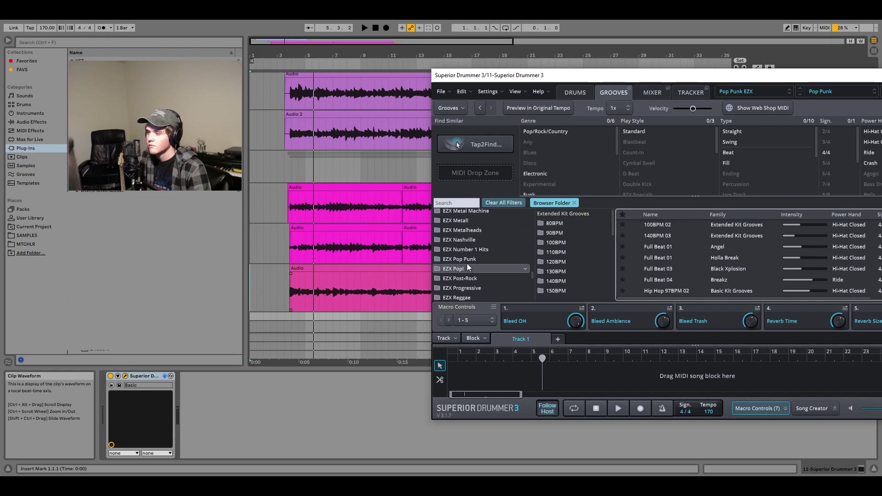
Preview the Chorus 03 and Chorus 02 grooves in the EZX Pop Punk folder.
left_click(465, 260)
left_click(632, 238)
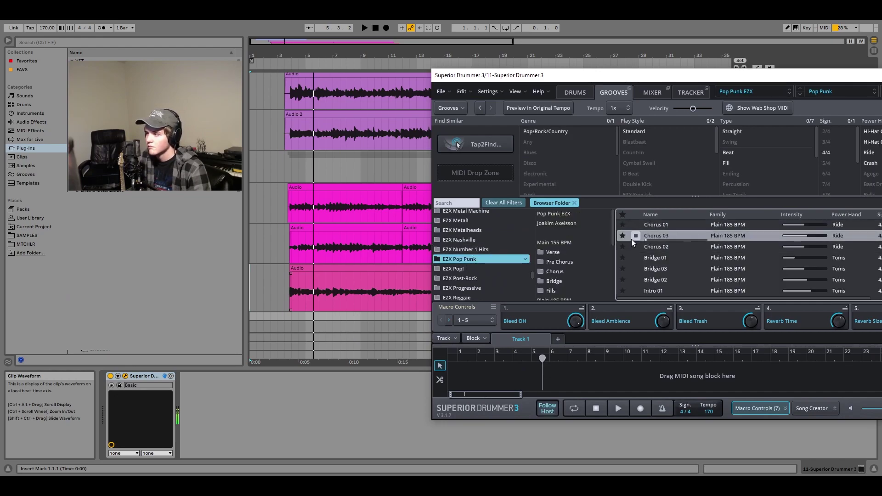
left_click(632, 249)
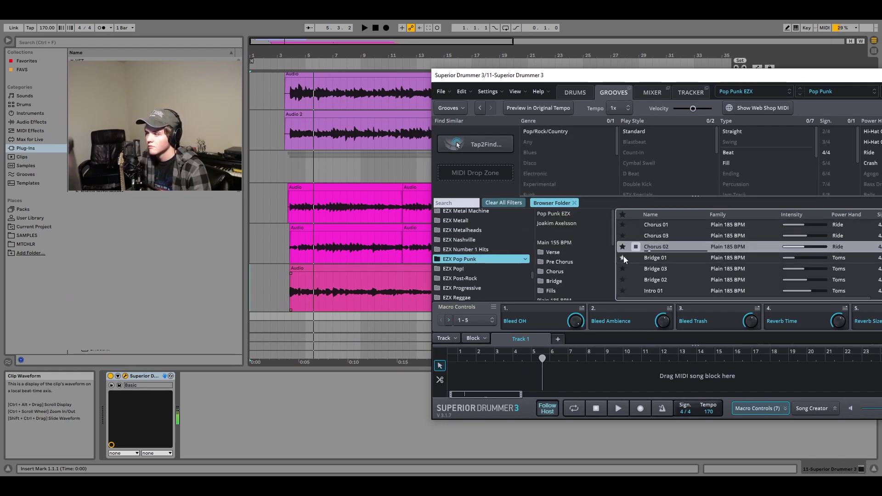
Place the Main 155 BPM Chorus Variation 03 groove on the drum track at bar 4 and close the Superior Drummer window.
left_click_drag(652, 234, 294, 317)
left_click_drag(858, 77, 766, 85)
left_click(818, 83)
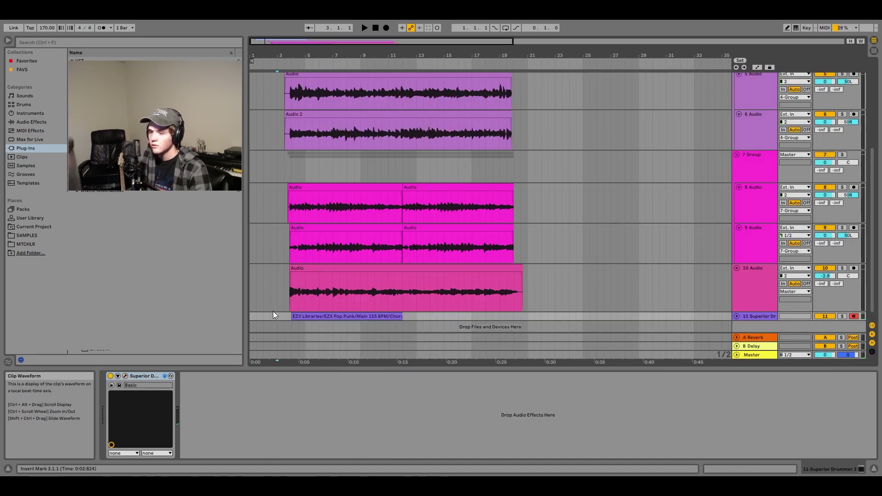
Unfold the drum track and extend the groove clip's start back to match the start of the bass clip.
scroll(285, 316, "up", 5)
left_click(737, 316)
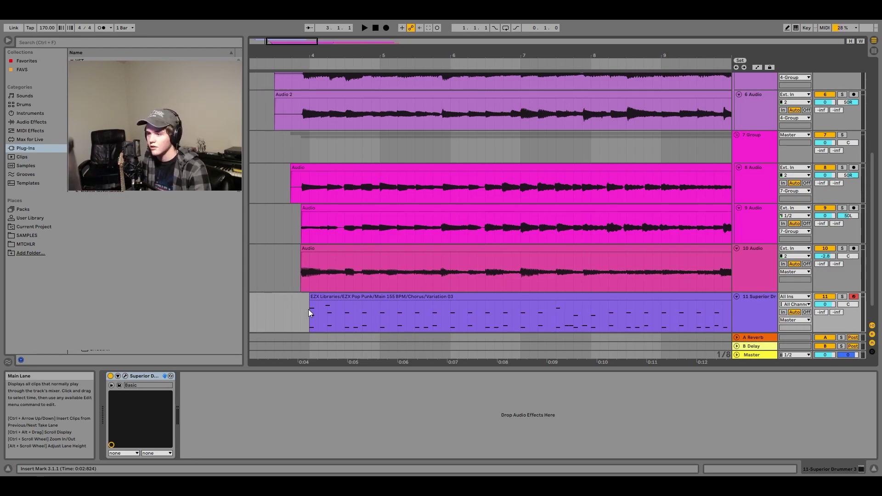
left_click_drag(311, 297, 301, 298)
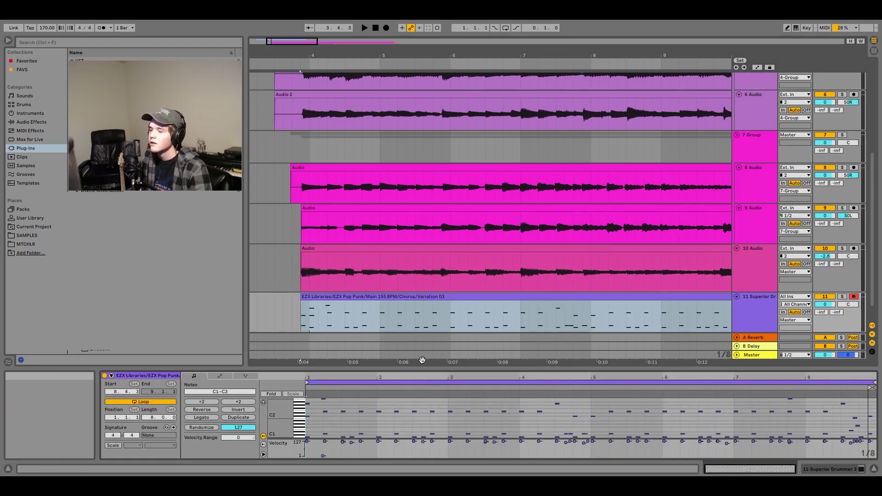
Turn off the groove clip's loop and move its opening drum hit (C1 to A2) earlier to 1.4.3.
left_click(324, 297)
left_click(307, 304)
left_click(320, 415)
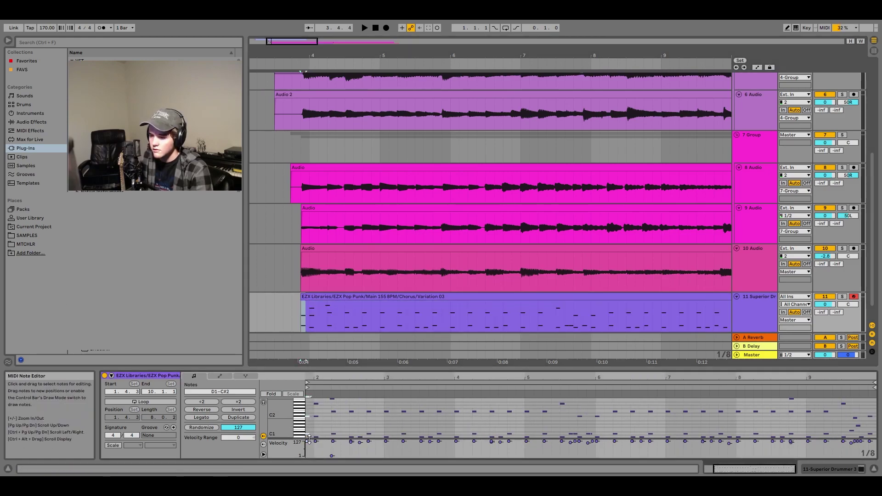
left_click_drag(321, 440, 316, 446)
key("space")
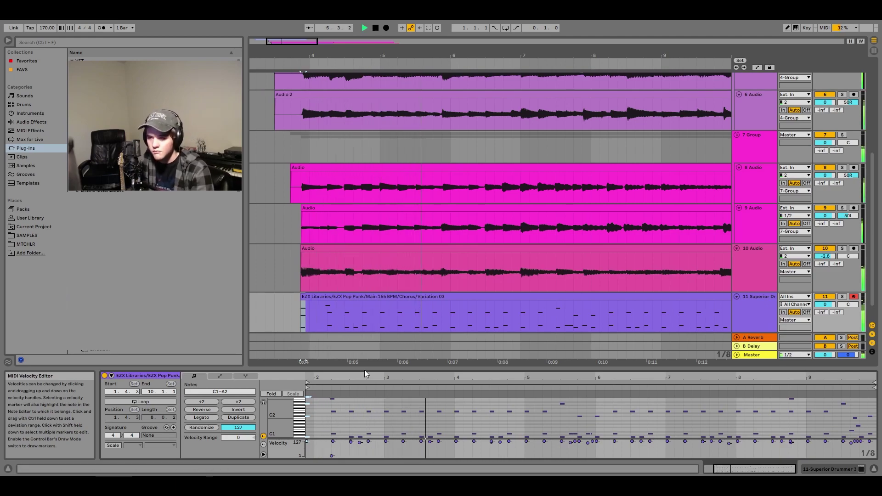
Shift the kick and cymbal hit at bar 4 of the groove clip (C1 to E2) earlier to 3.4.3 and play the result.
scroll(403, 329, "down", 2)
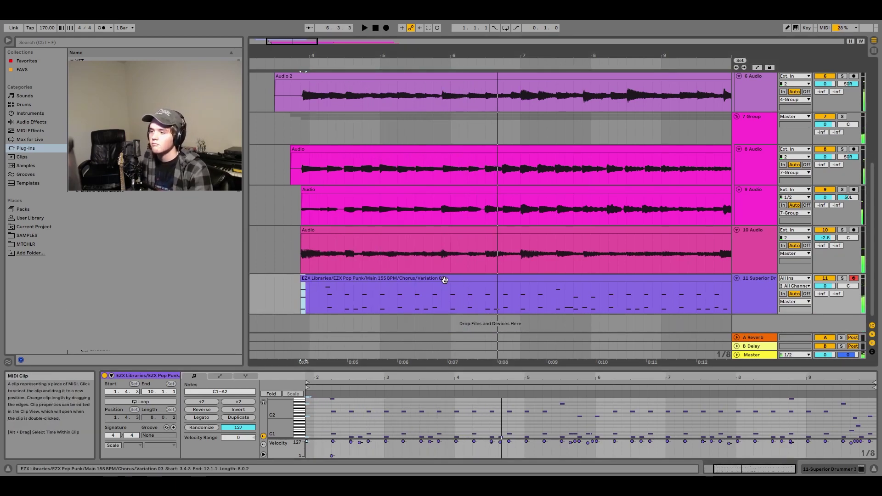
left_click(444, 302)
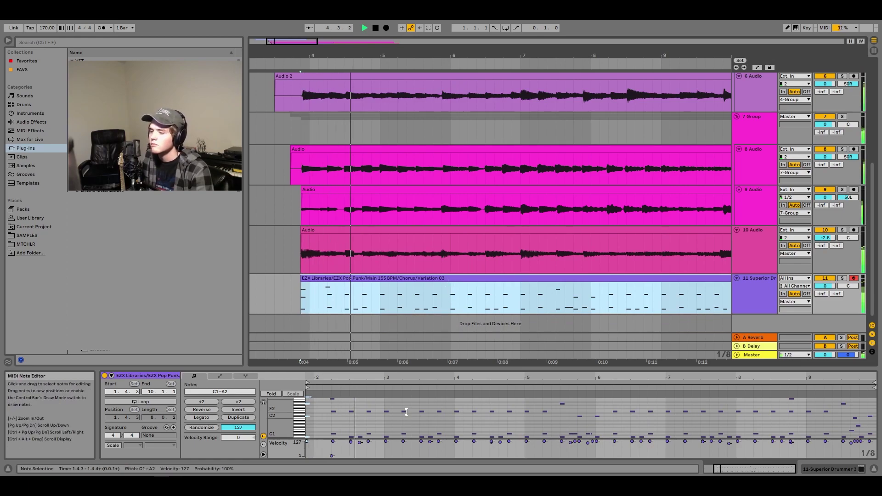
left_click(454, 409)
key("space")
scroll(452, 404, "down", 1)
left_click_drag(450, 399, 459, 430)
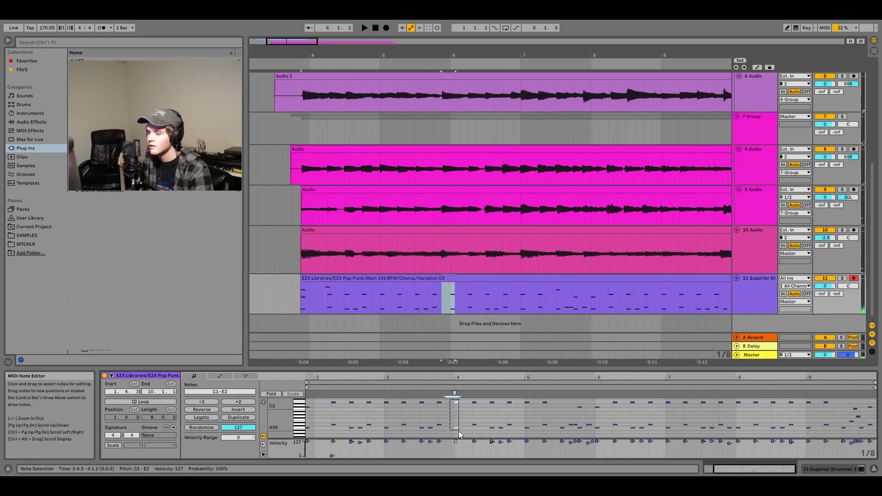
key("Left")
key("space")
scroll(458, 432, "up", 6)
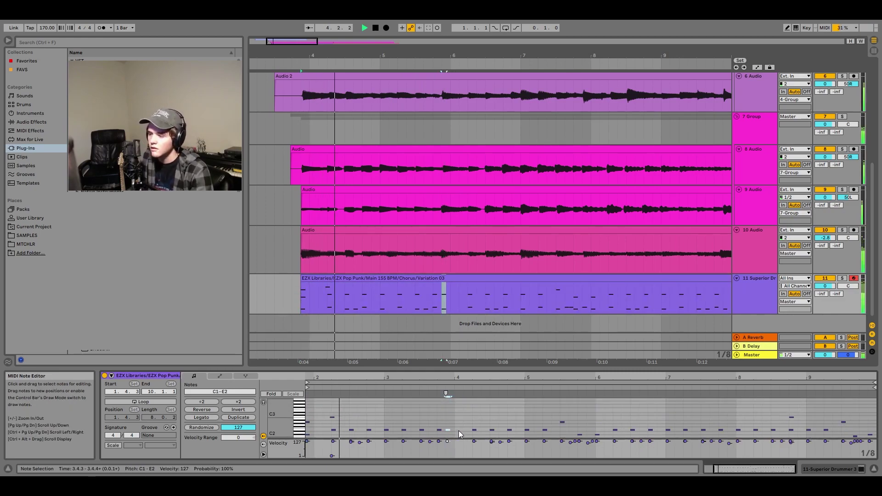
Fold the note editor to only the used drum notes and listen through the groove against the guitars and bass.
key("f")
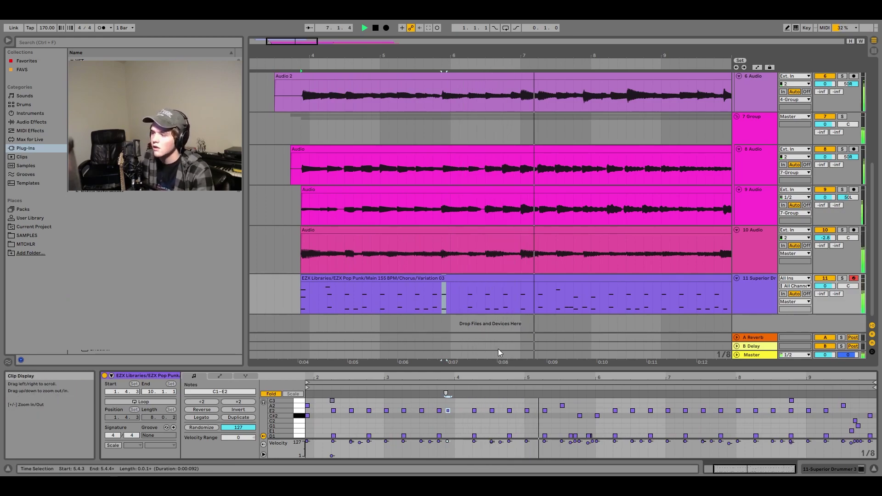
scroll(509, 308, "down", 5)
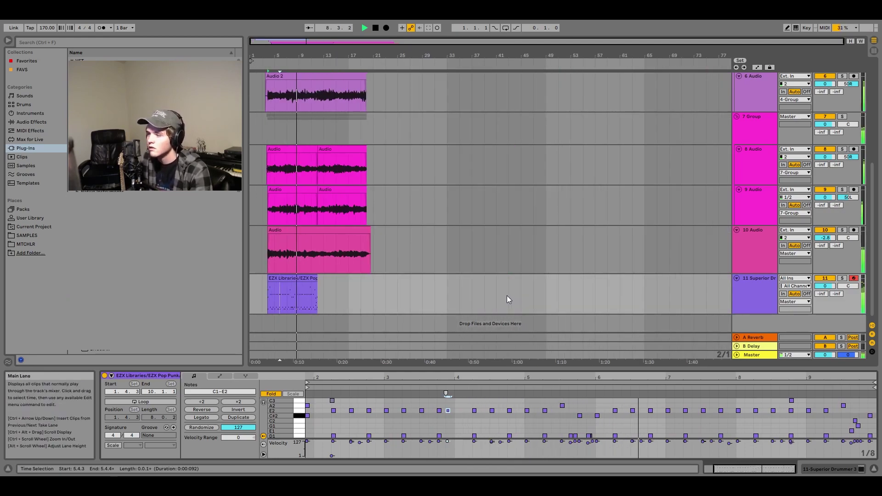
scroll(262, 299, "up", 6)
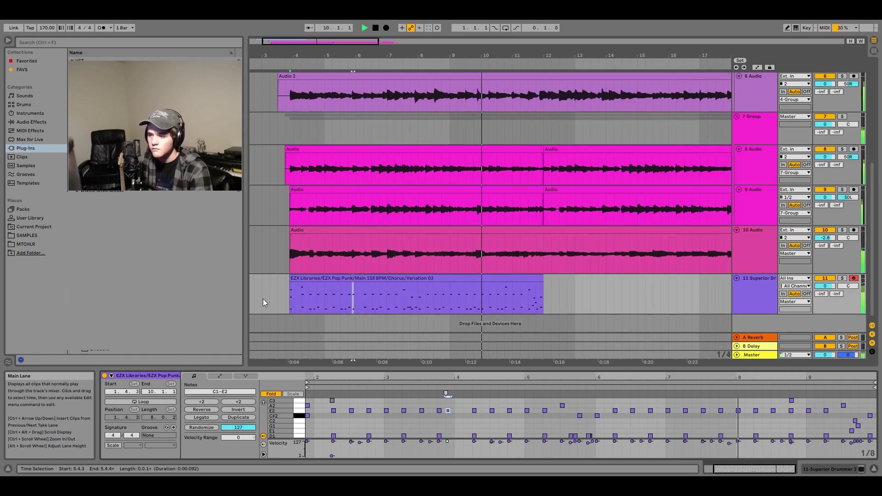
left_click(263, 299)
key("space")
Add an EQ Eight after Superior Drummer on the drum track and boost its high shelf by 2.85 dB at 7.11 kHz.
left_click(467, 279)
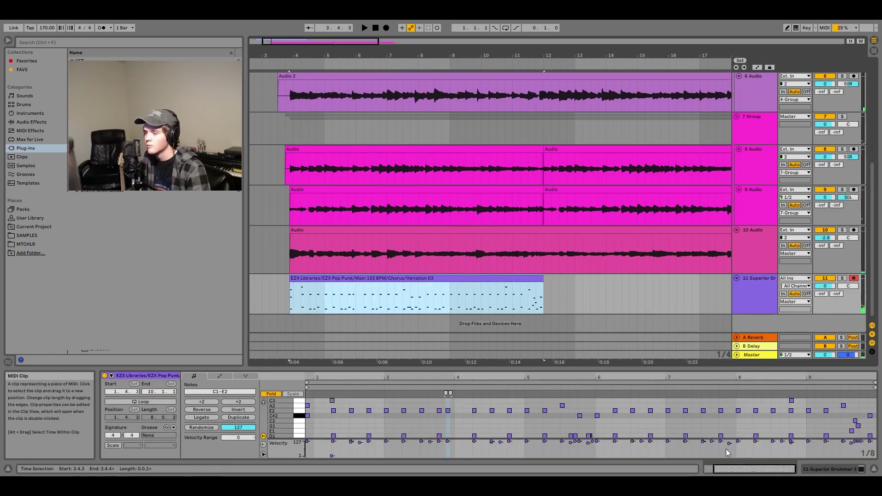
left_click(809, 467)
left_click(31, 122)
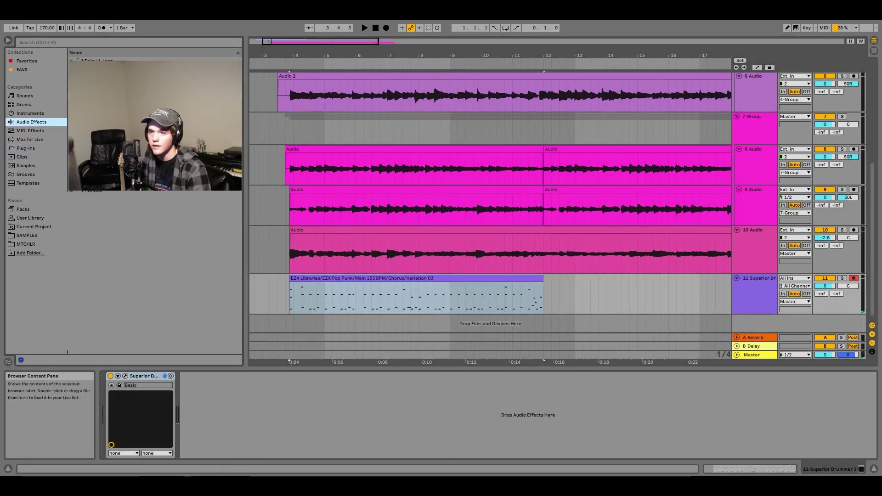
key("space")
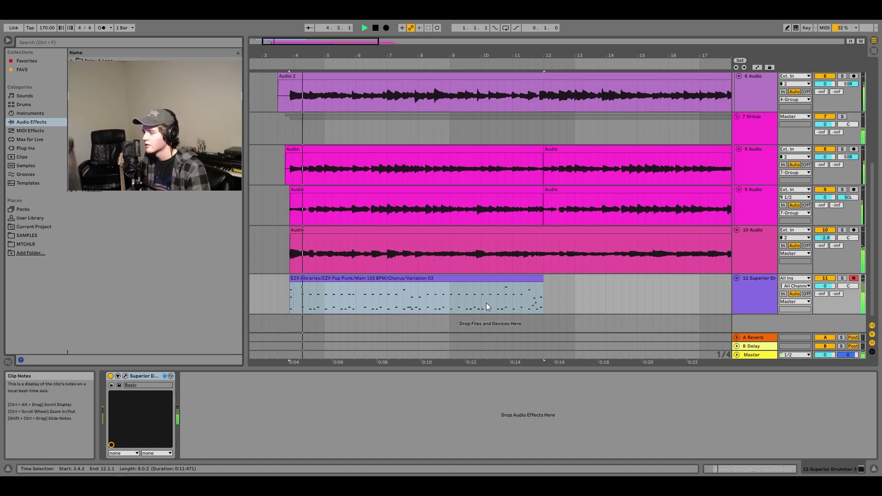
left_click_drag(98, 113, 349, 405)
key("space")
key("space")
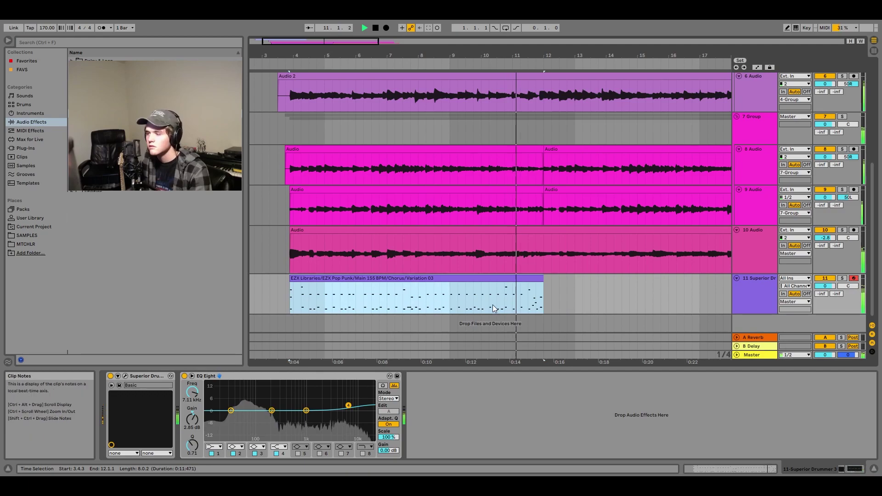
Duplicate the Chorus Variation 03 clip after the original and start the copy one eighth note before bar 12.
key("ctrl+d")
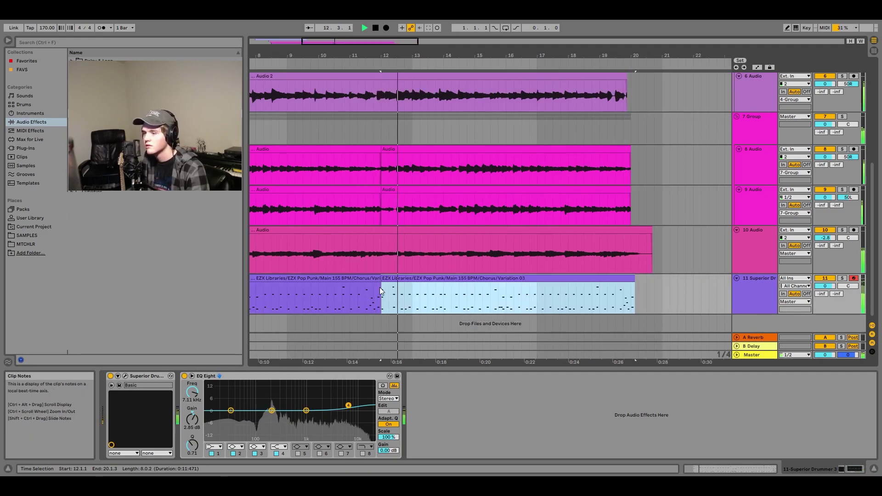
scroll(378, 285, "up", 3)
left_click(337, 296)
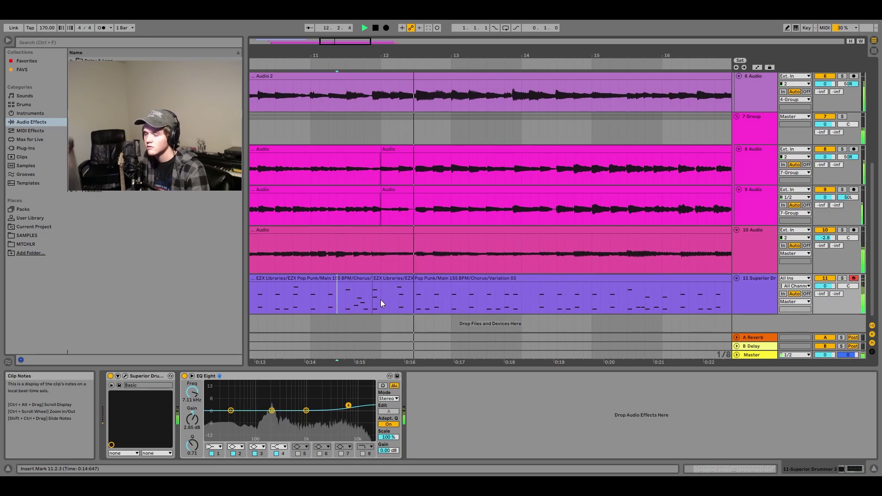
Isolate bar 15 of the duplicated drum clip and write a descending tom fill with B1, A1 and G1 notes from beat 3.
double_click(443, 302)
scroll(522, 327, "down", 3)
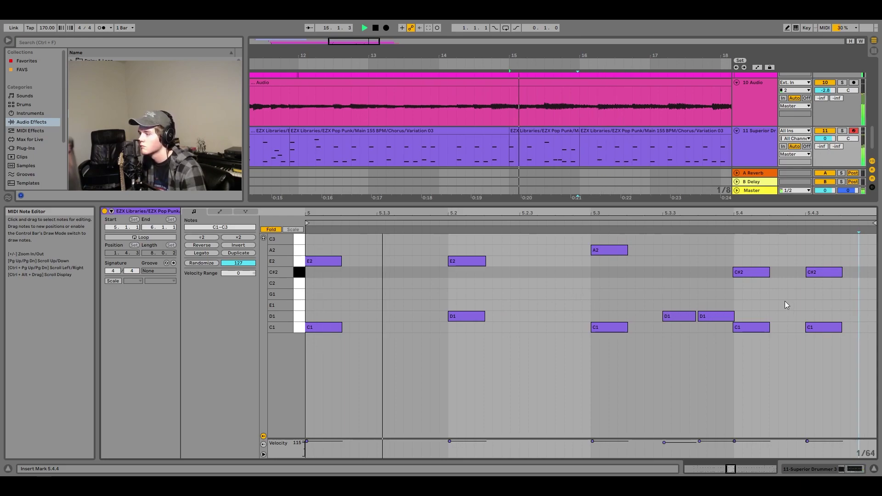
key("space")
left_click(325, 251)
key("space")
left_click(271, 230)
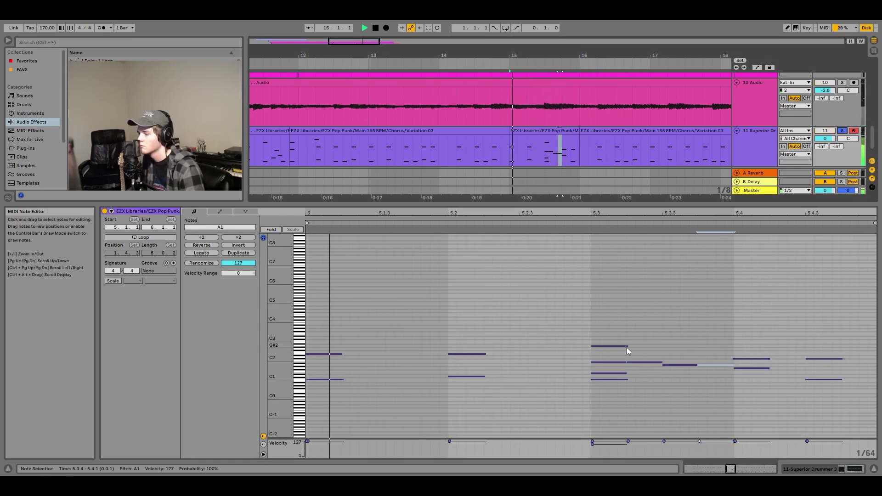
key("space")
Audition the fill's tom notes, lower the velocity of the A1 hit at 5.3.4 to 101 and play the fill.
left_click(614, 362)
left_click(644, 363)
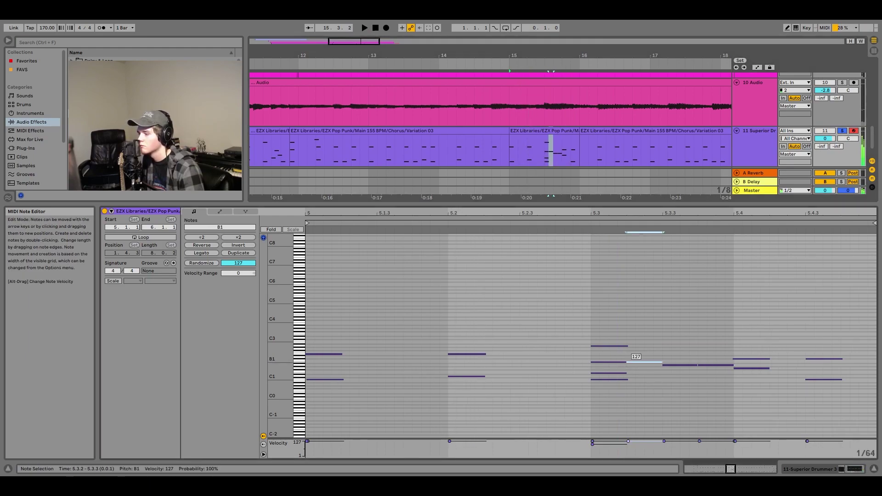
left_click(684, 366)
left_click(708, 366)
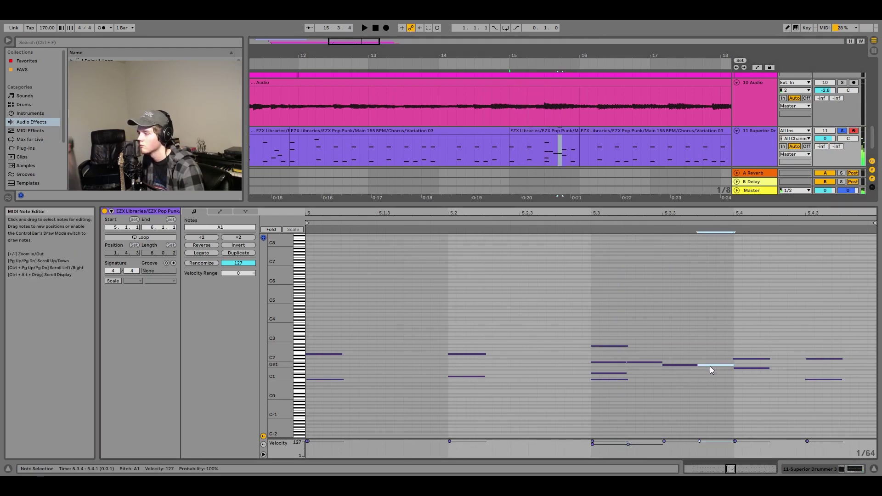
left_click_drag(708, 366, 710, 366)
key("space")
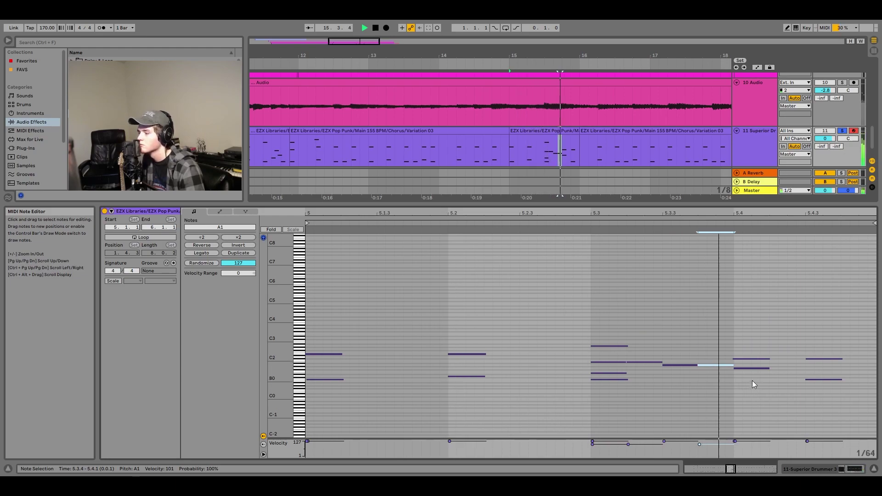
Lower the velocity of the B1 hit at 5.3.2 to 61 and change the tom hit at 5.3.4 to G1.
key("space")
left_click(646, 363)
left_click_drag(647, 363, 647, 377)
key("space")
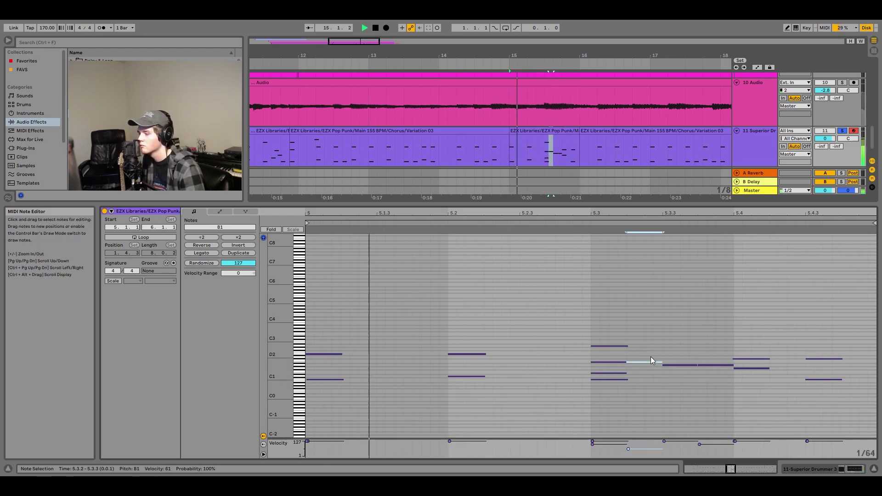
key("space")
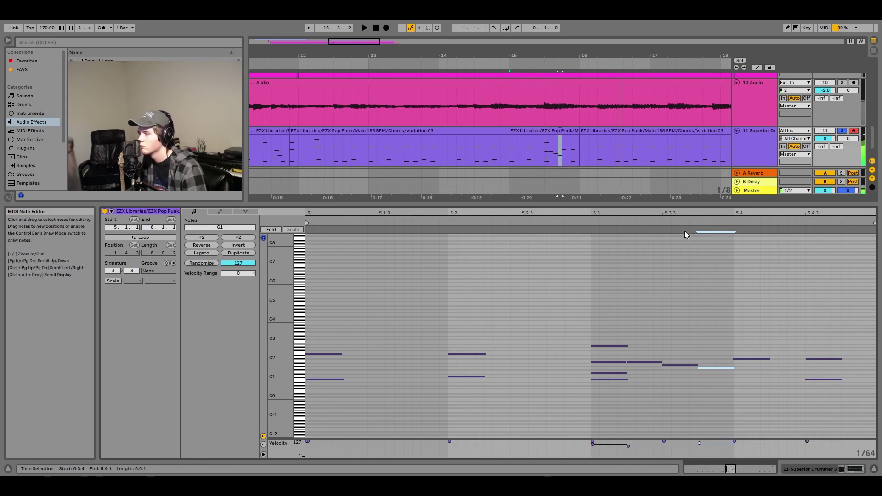
Play back the drum fill on its own and in the full mix from 13.2.3.
left_click(487, 153)
left_click(544, 138)
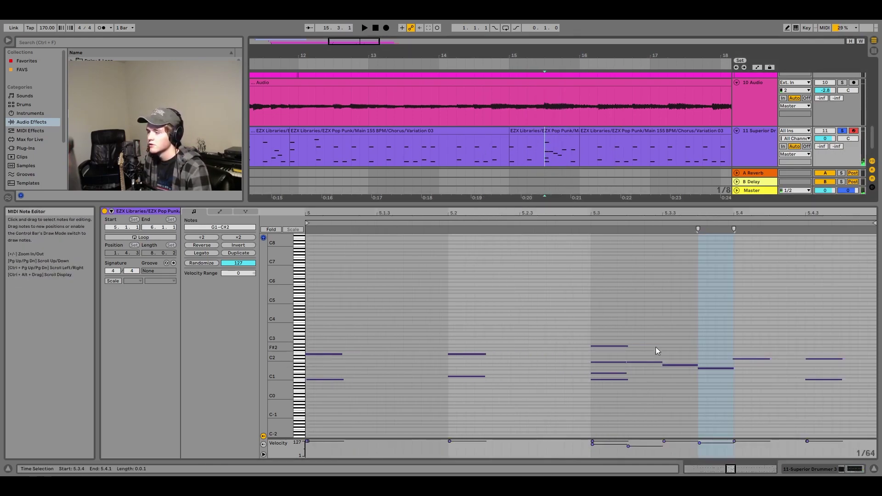
key("space")
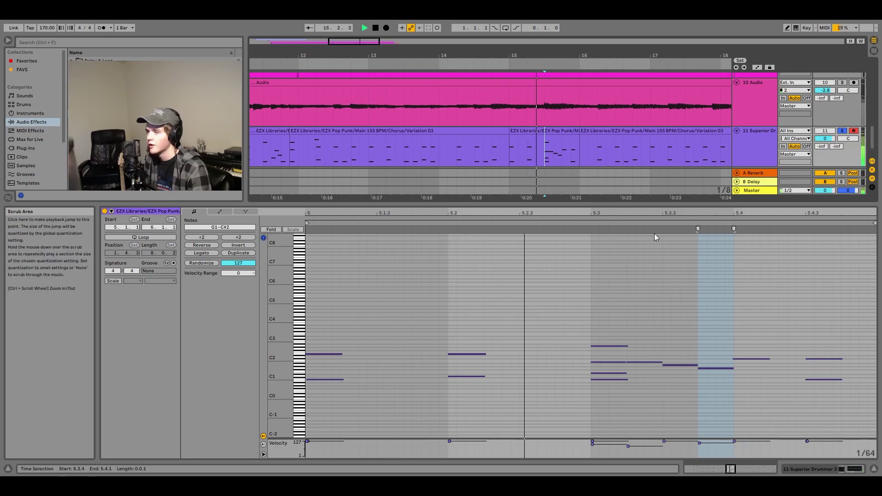
left_click(395, 154)
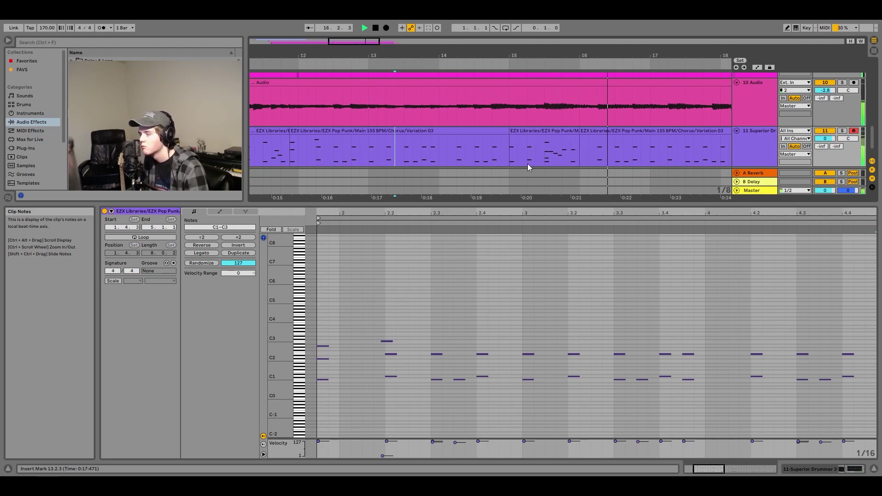
scroll(501, 134, "down", 5)
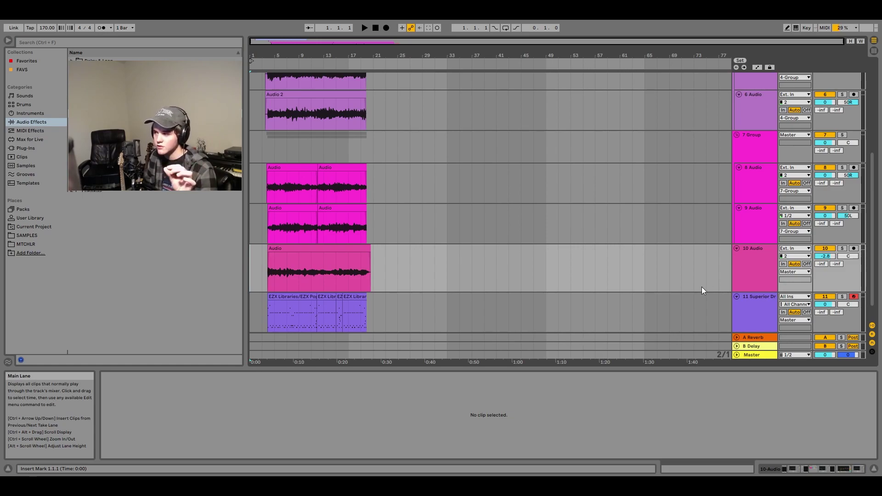
Examine the bass track's effects, including the Auto Filters and RBass in both chains of the Audio Effect Rack.
left_click(751, 261)
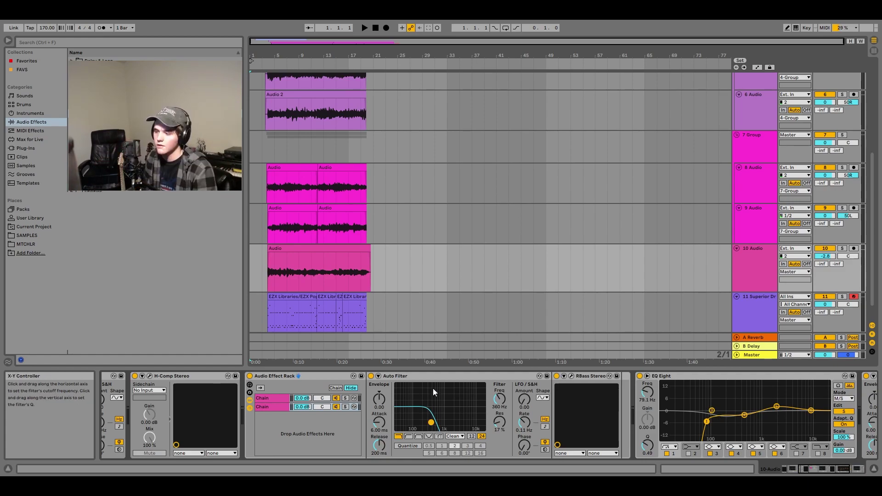
left_click(431, 376)
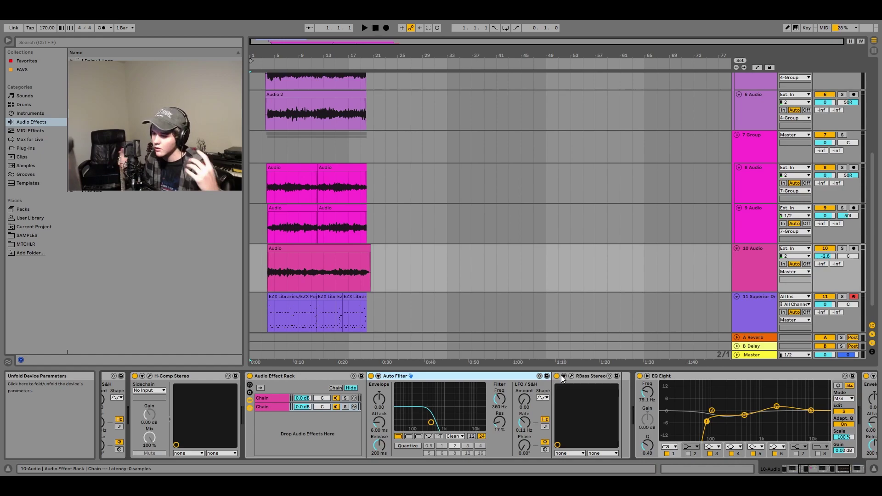
left_click(277, 399)
left_click_drag(419, 425, 420, 425)
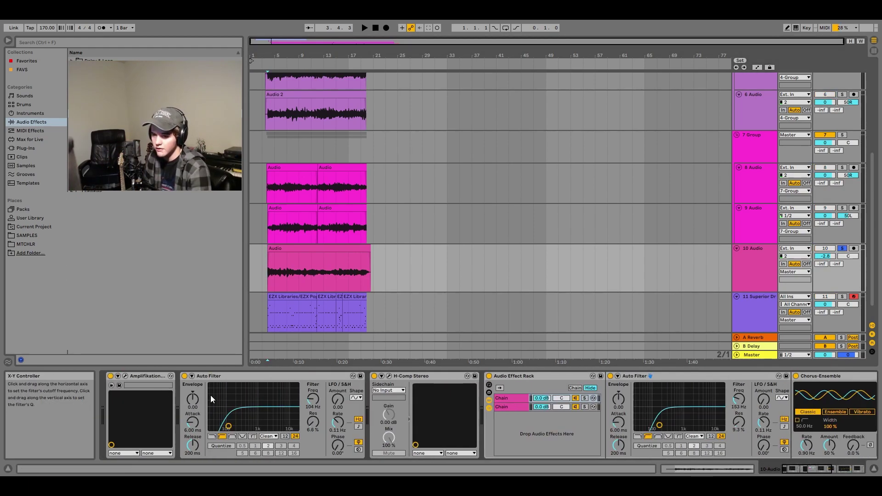
Compare the bass with and without the effects after Amplifikation, playing it soloed and in the mix, and re-enable the effects.
key("space")
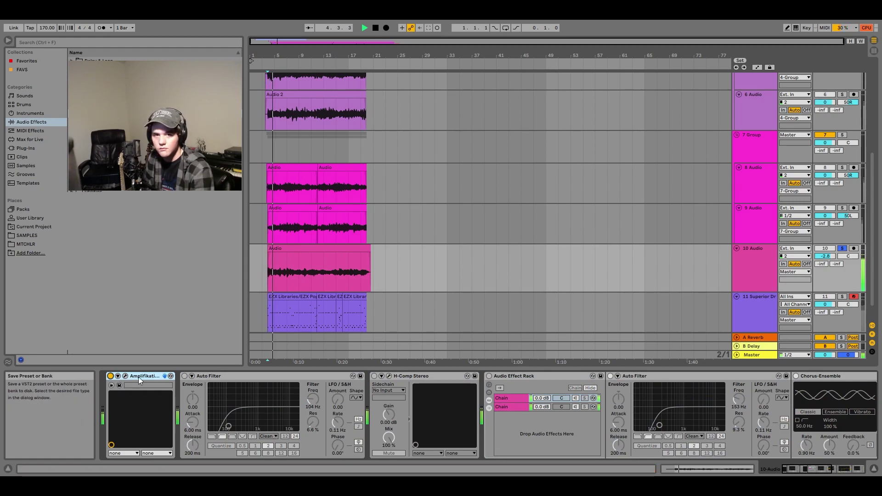
left_click(843, 248)
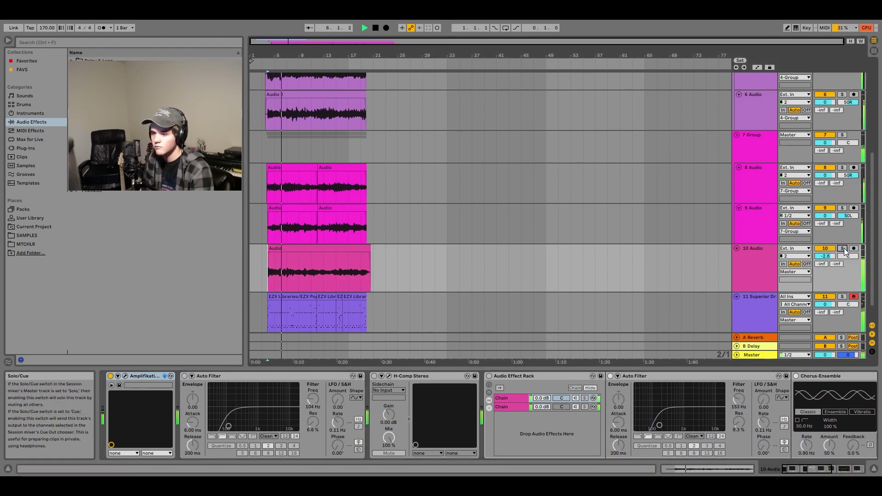
key("space")
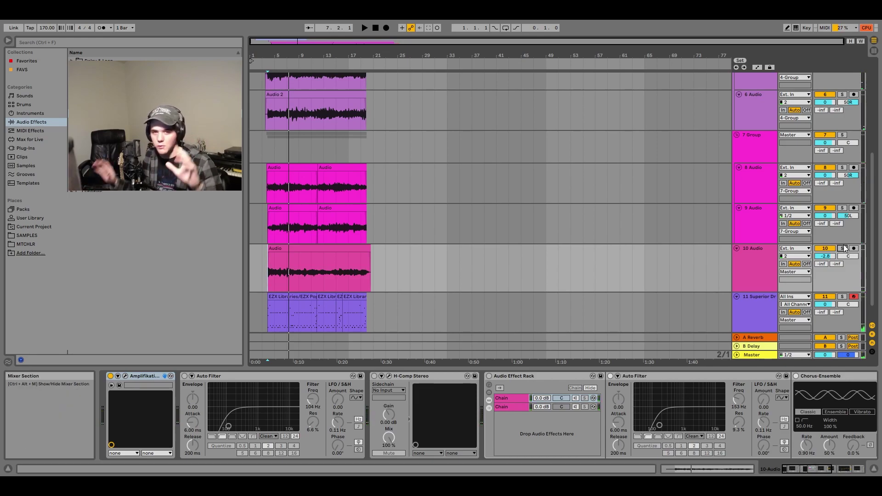
left_click(296, 379)
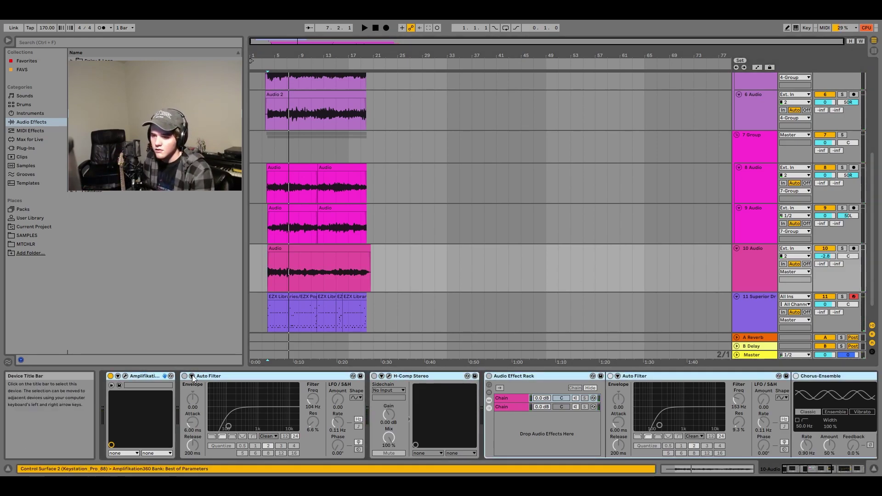
key("space")
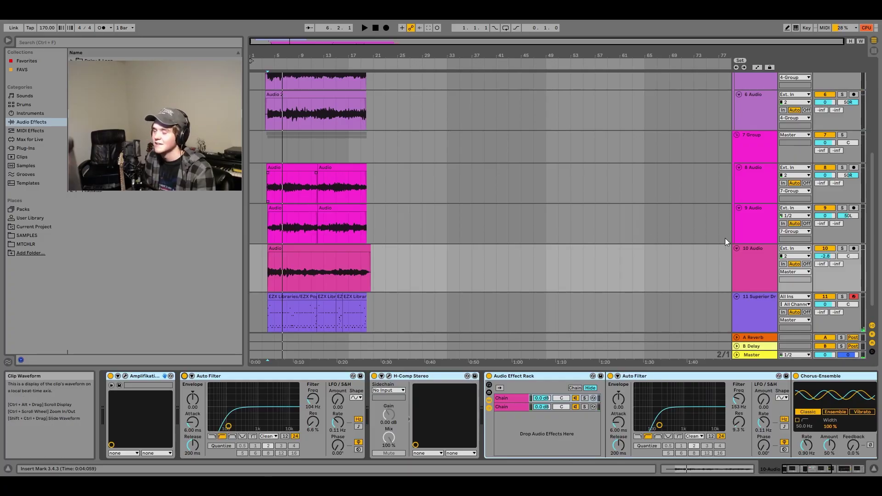
Collapse the 4 Group guitar tracks and display the 7 Group's two Auto Filter devices.
scroll(769, 227, "up", 5)
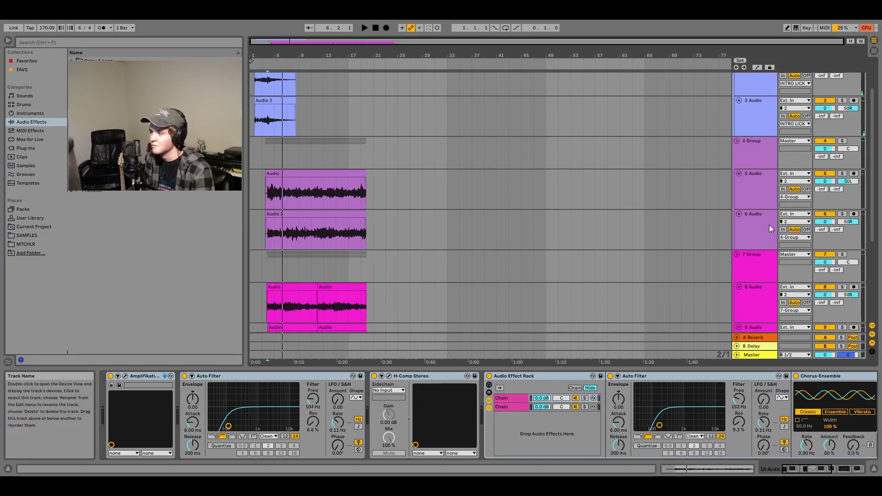
left_click(760, 162)
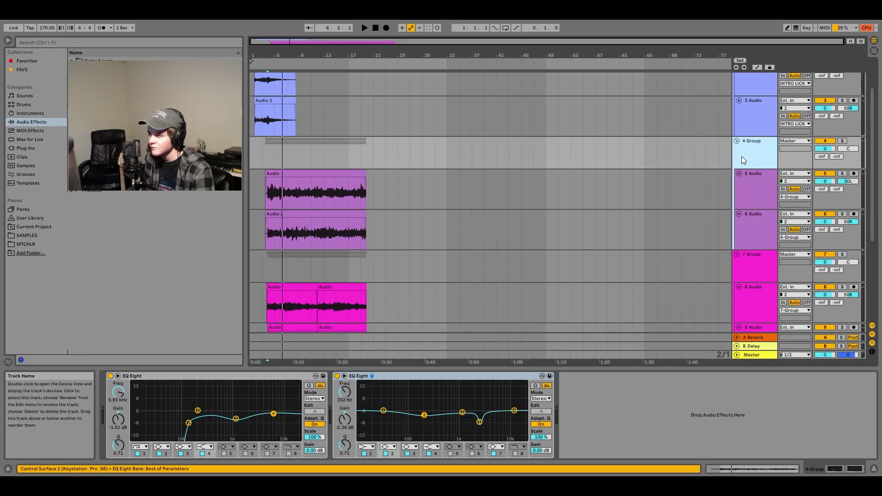
left_click(737, 140)
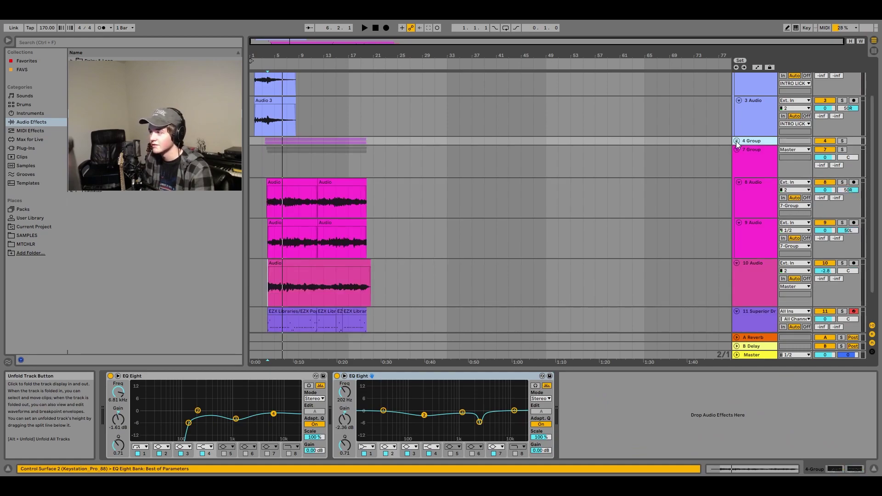
left_click(256, 167)
scroll(356, 160, "up", 2)
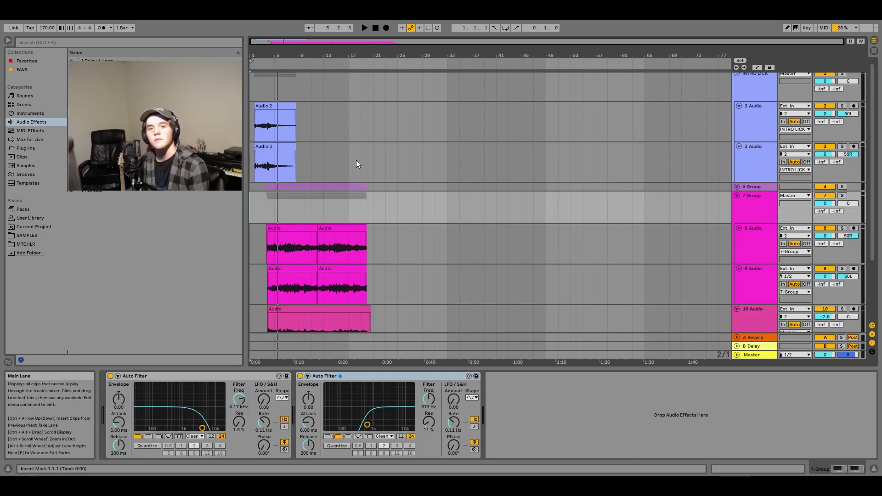